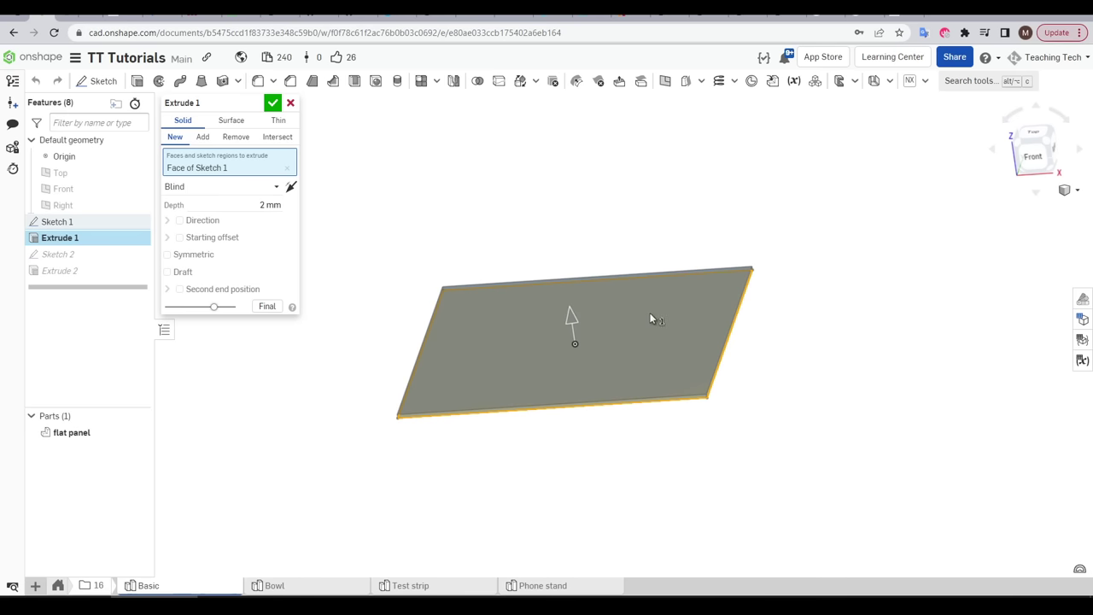
Orbit the 2 mm panel to view it from above and start a new sketch on its face
right_drag(651, 314, 666, 376)
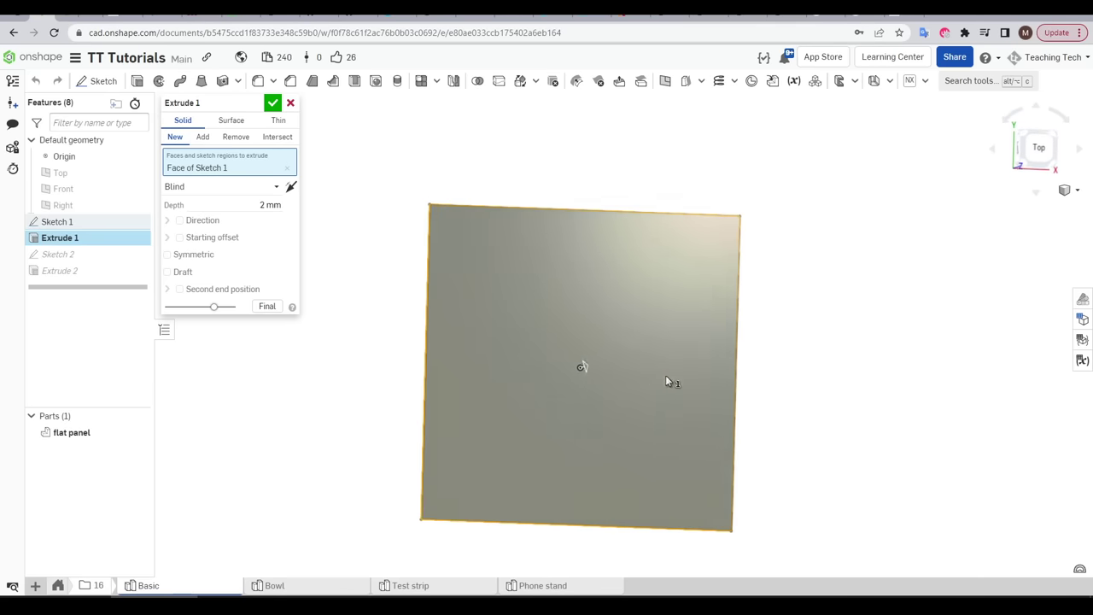
key(shift+s)
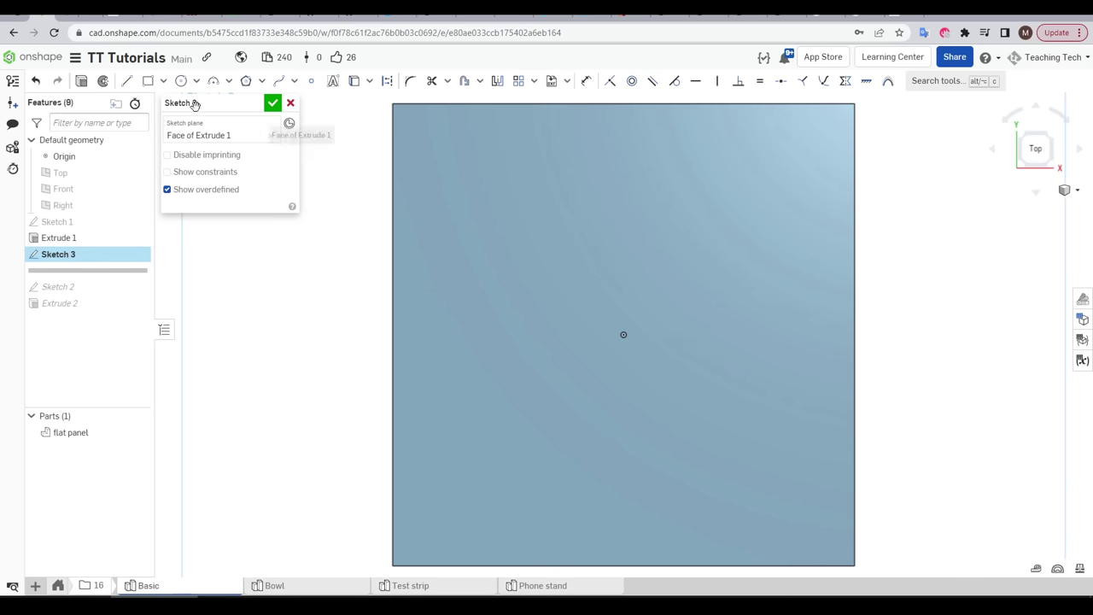
Switch to the Center point rectangle tool and begin a narrow rectangle near the panel's bottom edge
click(164, 81)
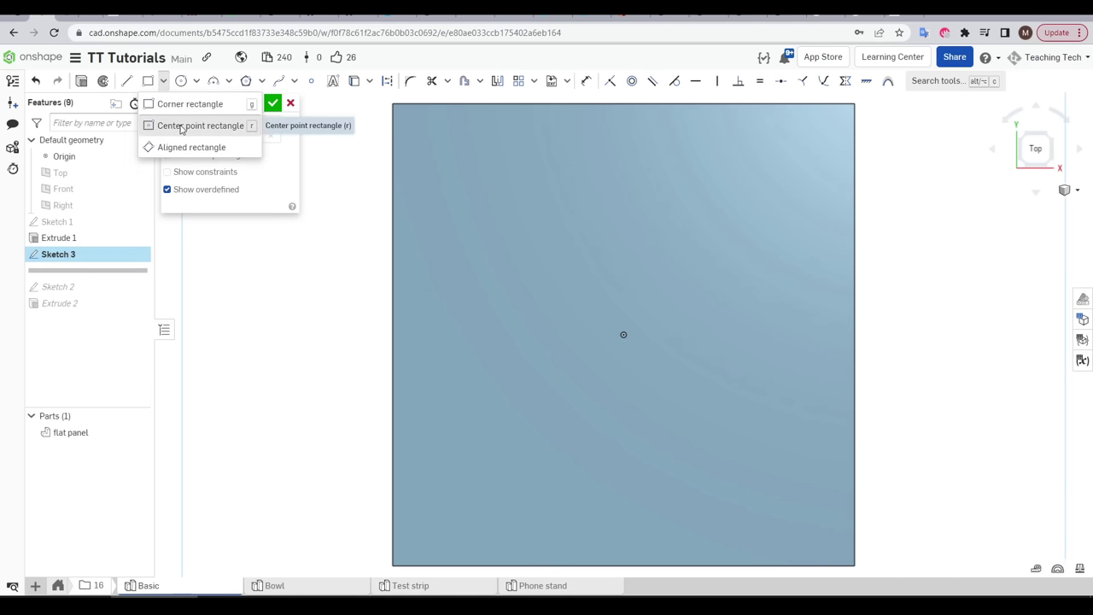
click(182, 125)
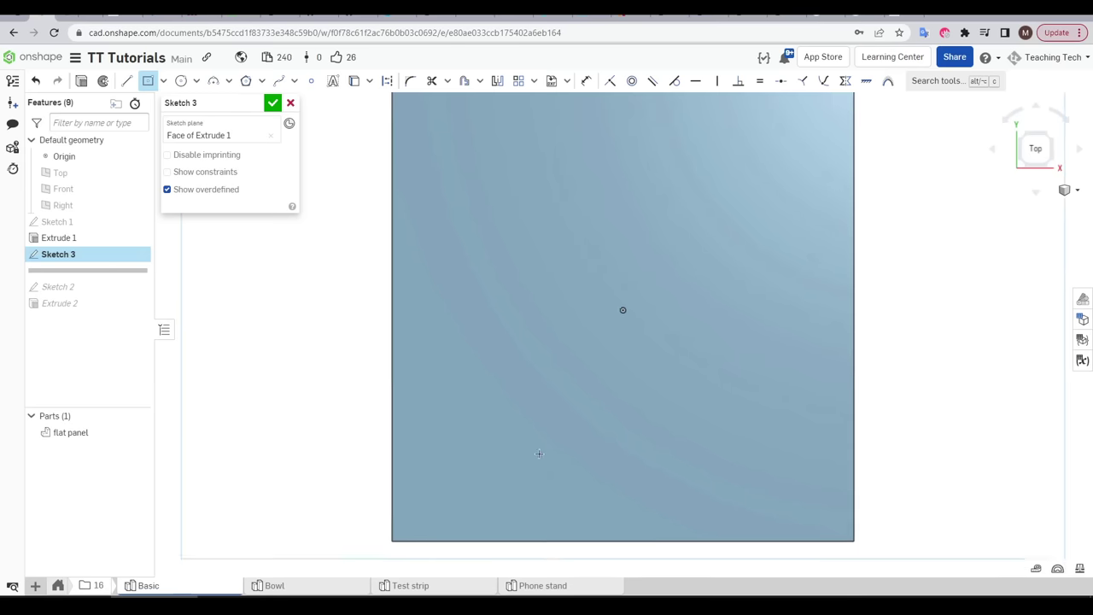
scroll(506, 419, up, 3)
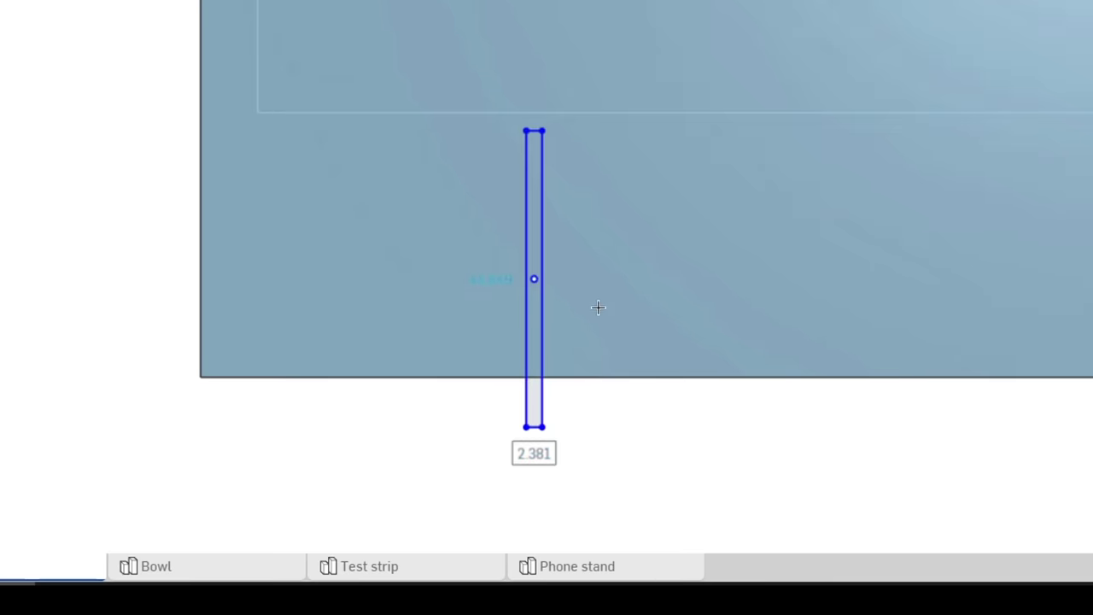
Finish the slot rectangle and dimension its long side to 30
key(Tab)
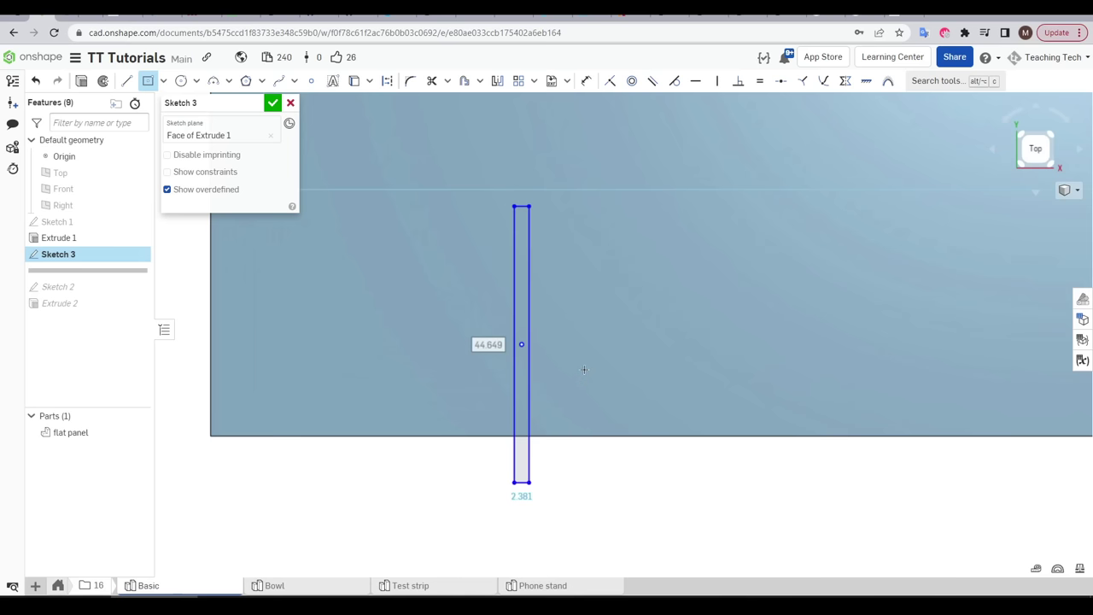
key(Return)
key(d)
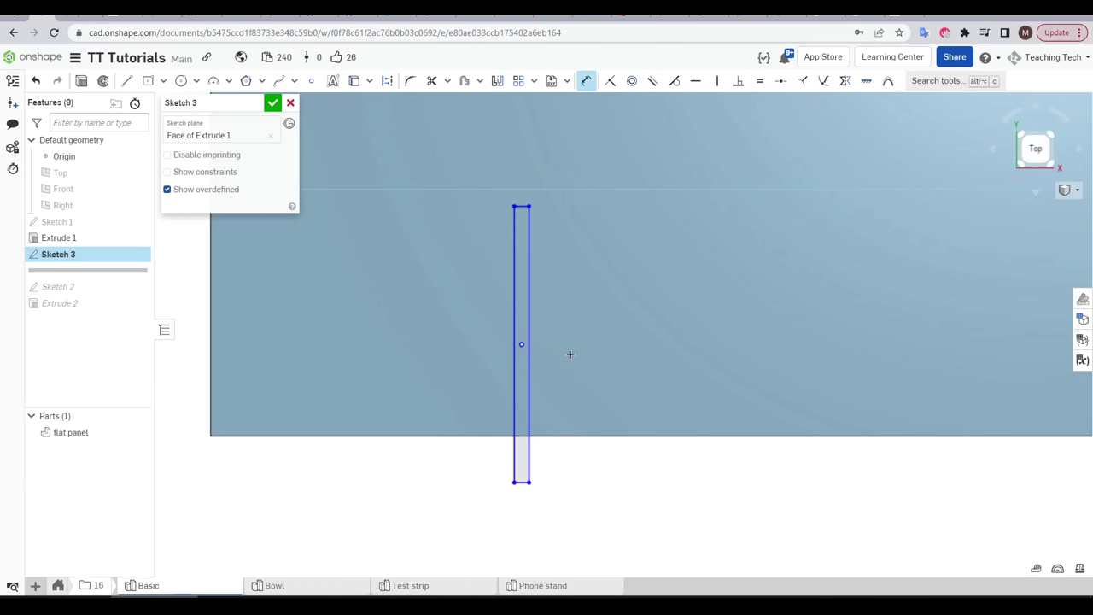
click(515, 333)
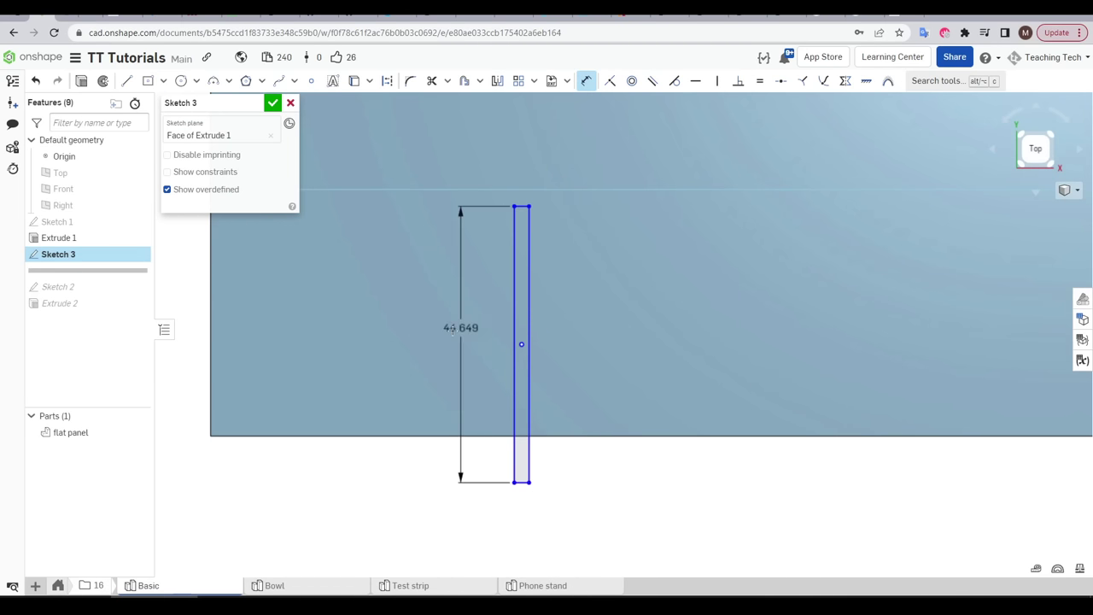
click(451, 333)
key(Return)
text(30)
key(Return)
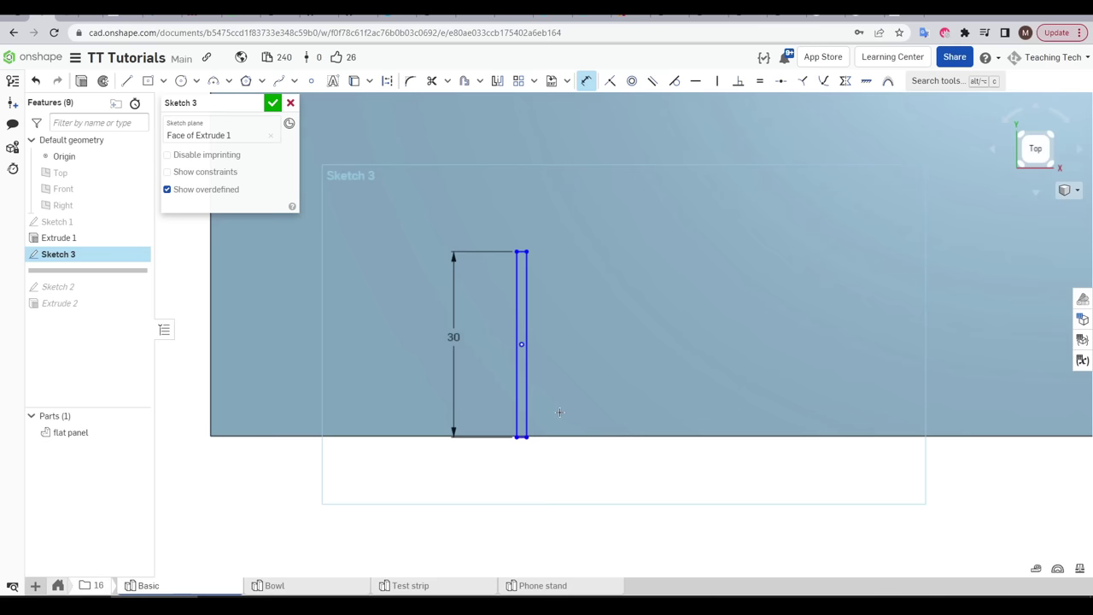
Dimension the slot width to 0.5 and drag the slot across the panel's bottom edge
scroll(520, 248, up, 3)
click(520, 233)
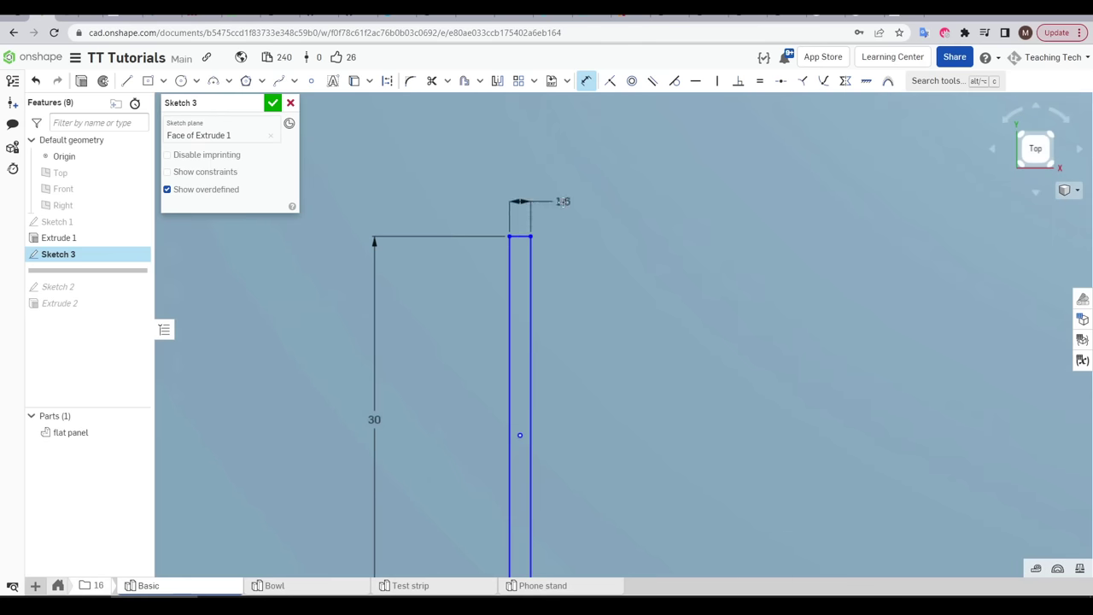
click(564, 201)
text(0.5)
key(Return)
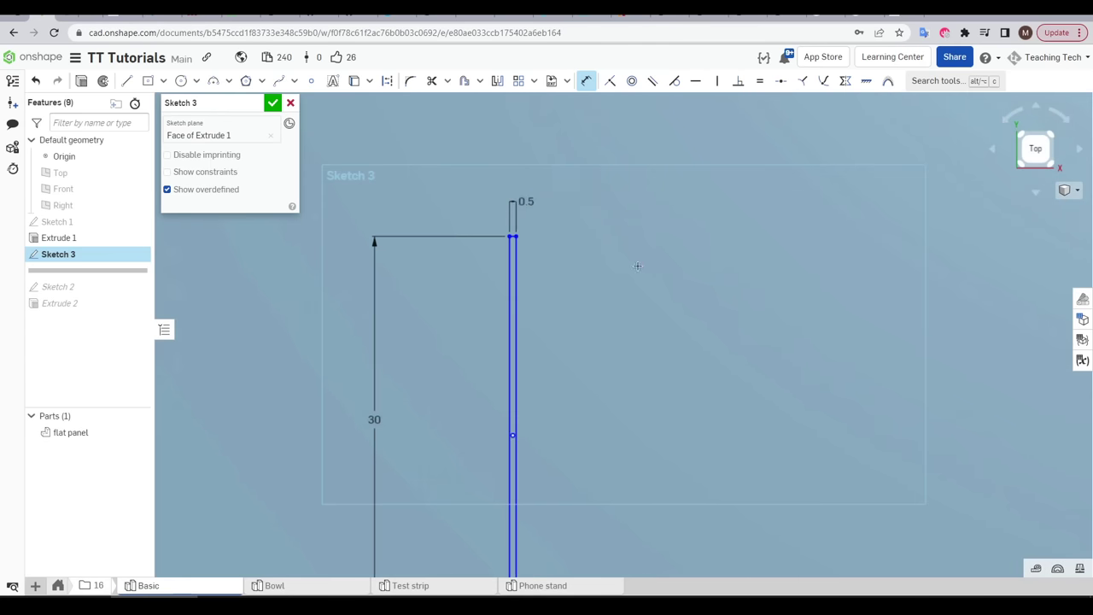
key(Escape)
scroll(551, 367, down, 2)
mouse_move(551, 368)
mouse_down()
mouse_move(531, 420)
mouse_move(583, 362)
mouse_move(512, 398)
mouse_move(544, 430)
mouse_move(535, 441)
mouse_move(566, 384)
mouse_move(543, 427)
mouse_move(561, 426)
mouse_up()
scroll(588, 406, down, 1)
key(g)
scroll(581, 376, up, 3)
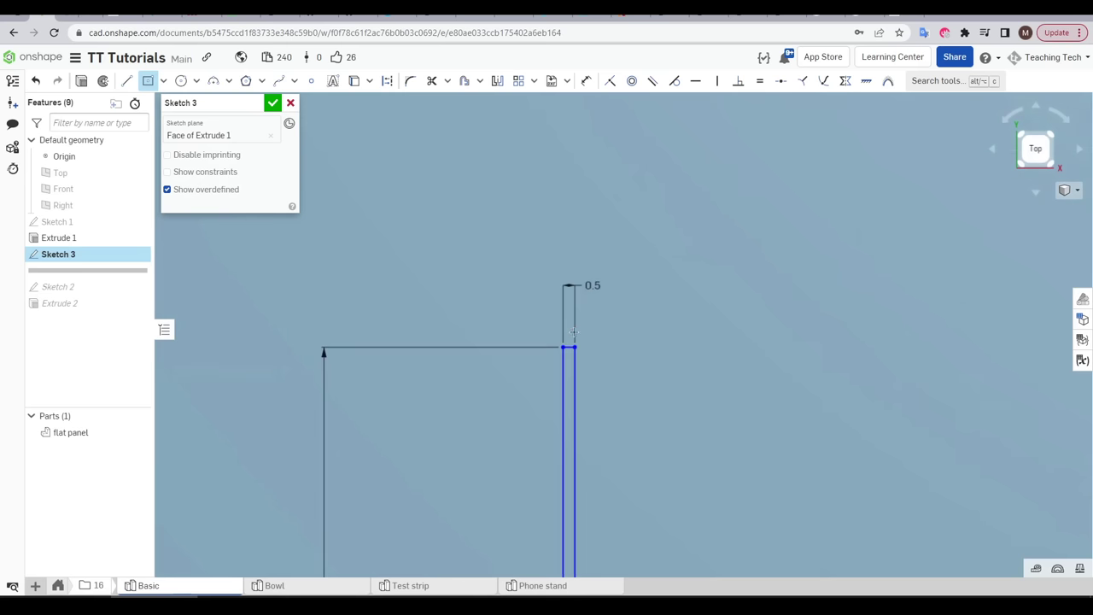
scroll(563, 348, up, 3)
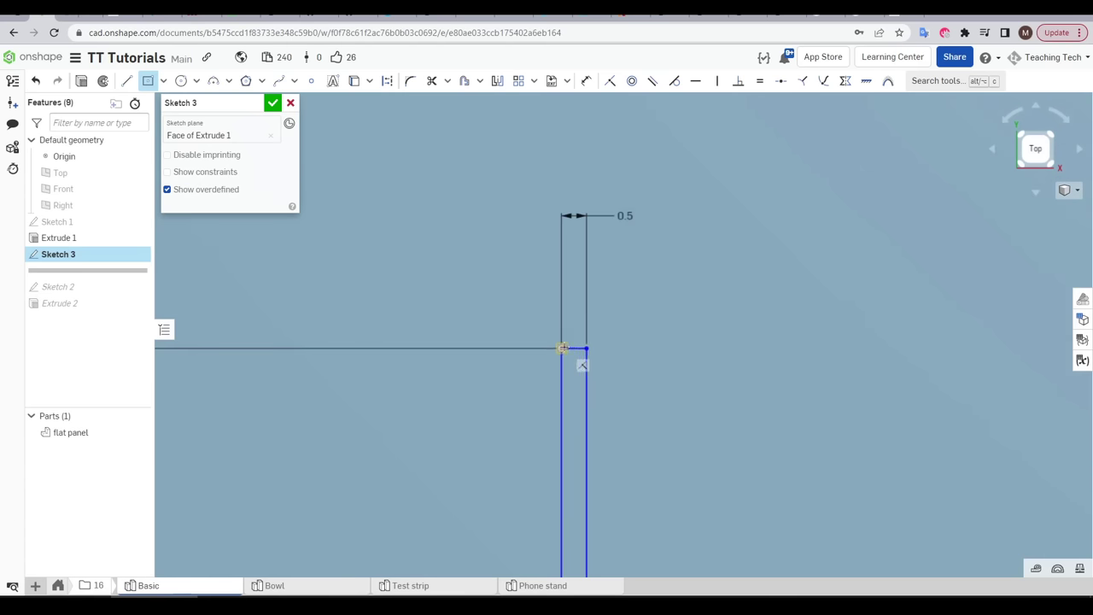
Draw a second slot rectangle above the first, with a 5 gap between them
click(588, 259)
scroll(589, 281, down, 2)
scroll(589, 282, up, 2)
key(d)
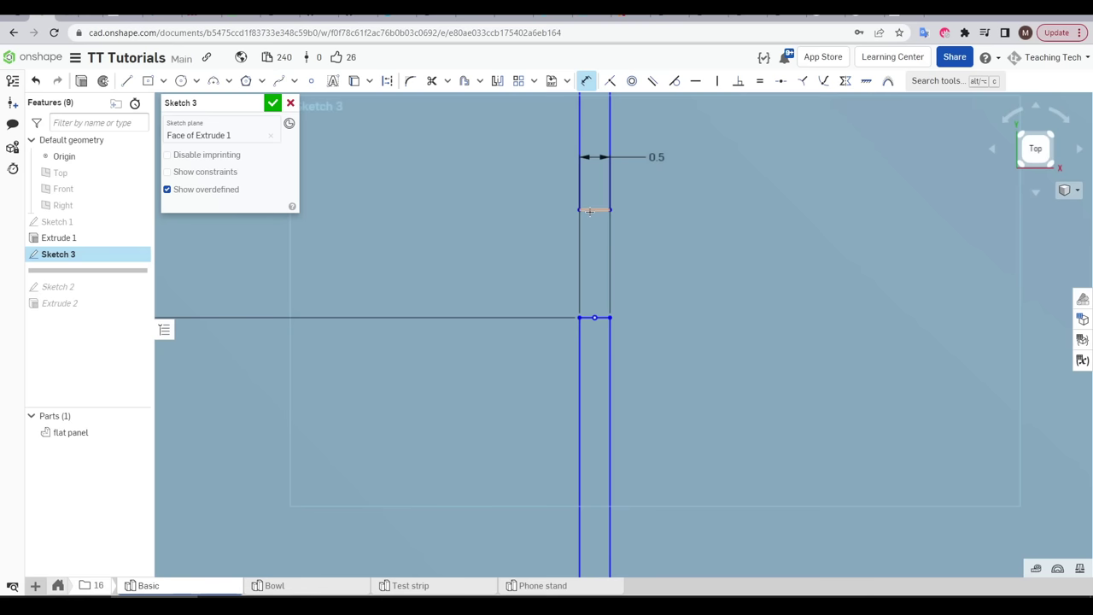
click(596, 209)
click(594, 316)
click(475, 255)
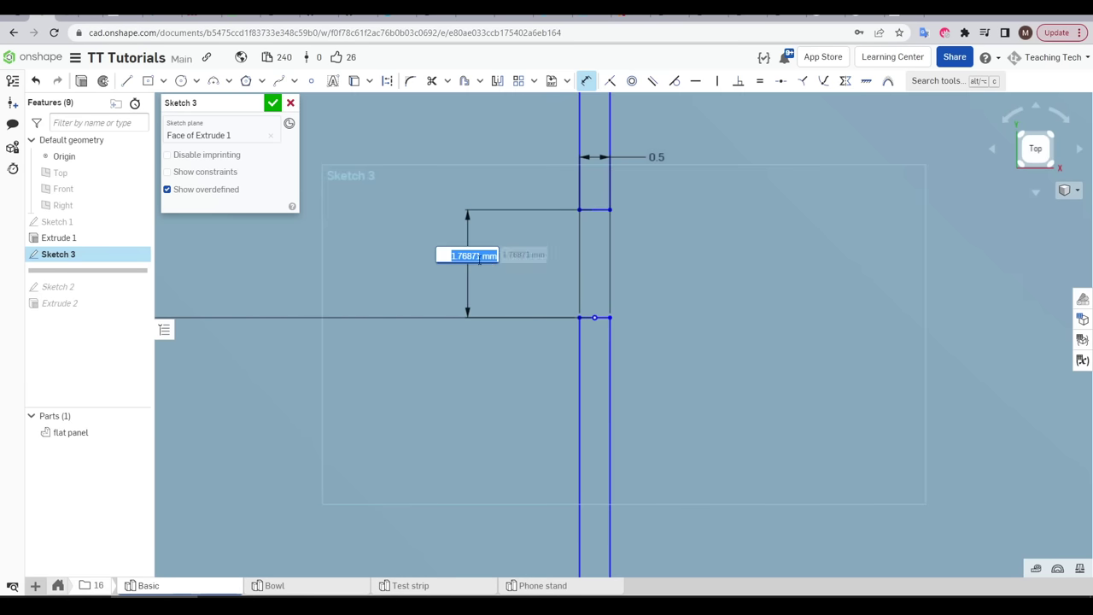
text(5)
key(Return)
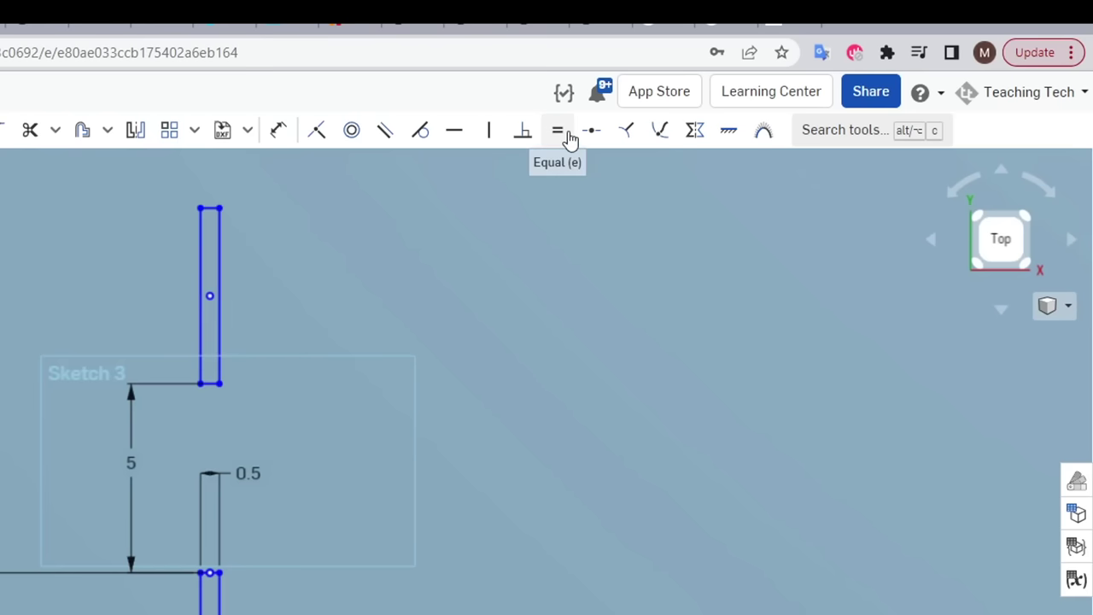
Make the upper slot's long side equal to the lower slot's and confirm its 0.5 width
click(568, 137)
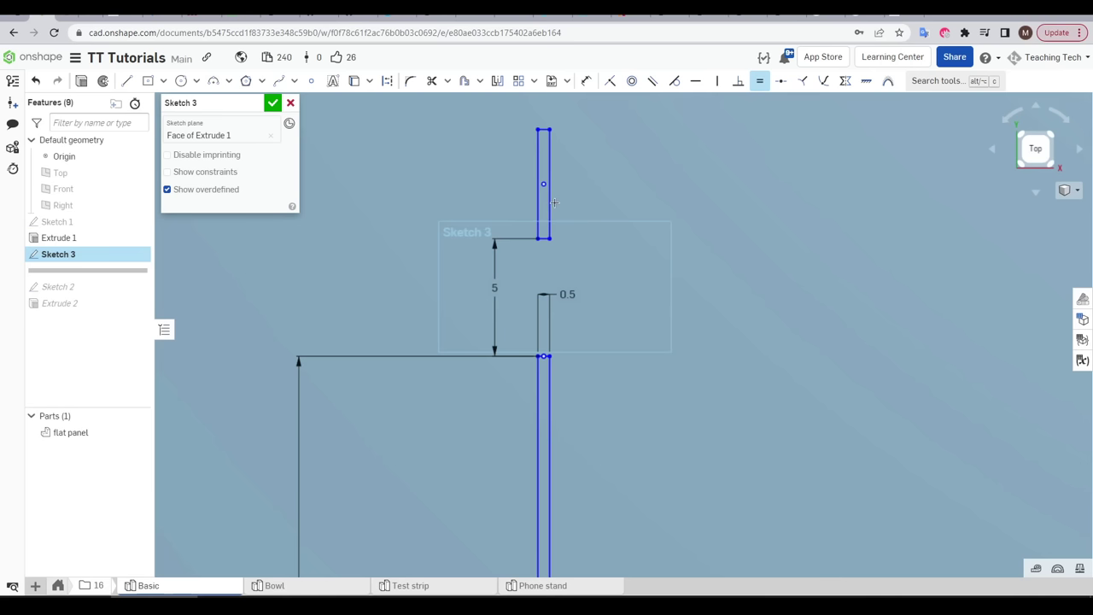
click(551, 202)
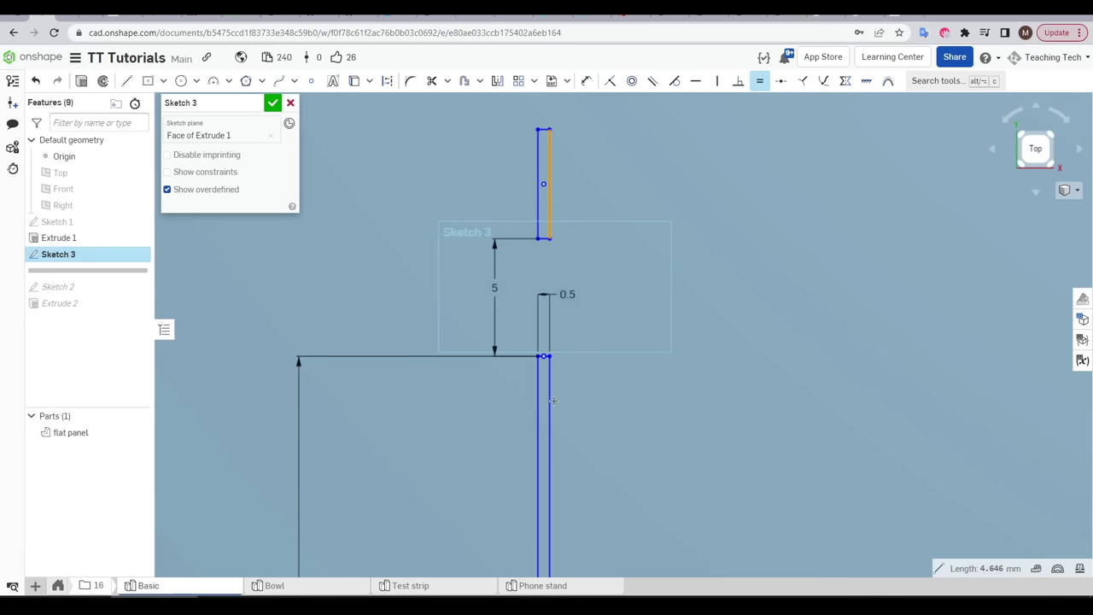
click(552, 400)
scroll(571, 383, down, 4)
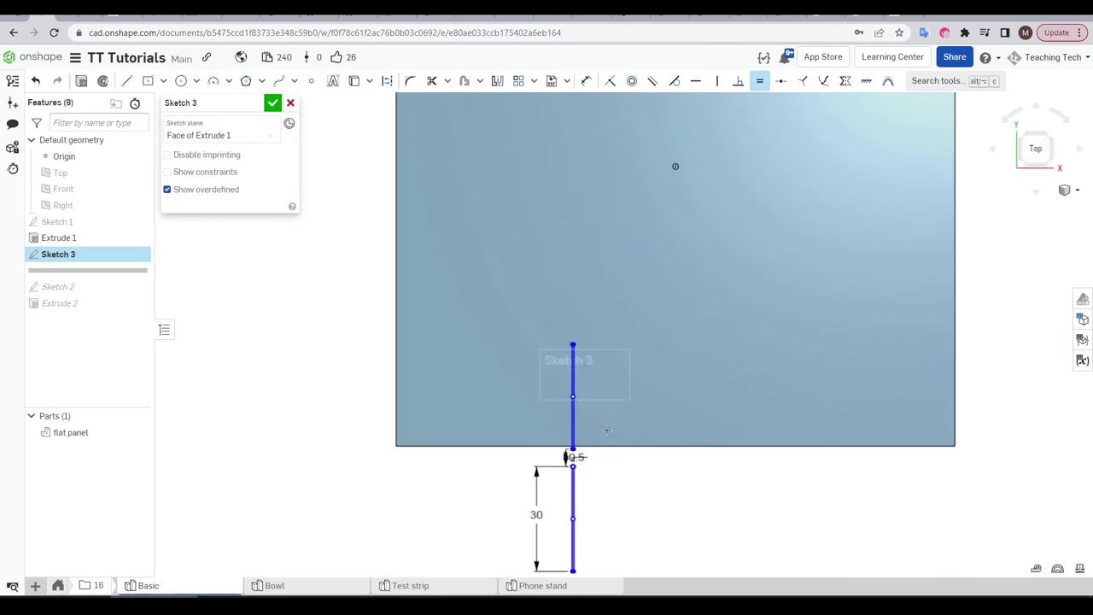
scroll(581, 327, up, 5)
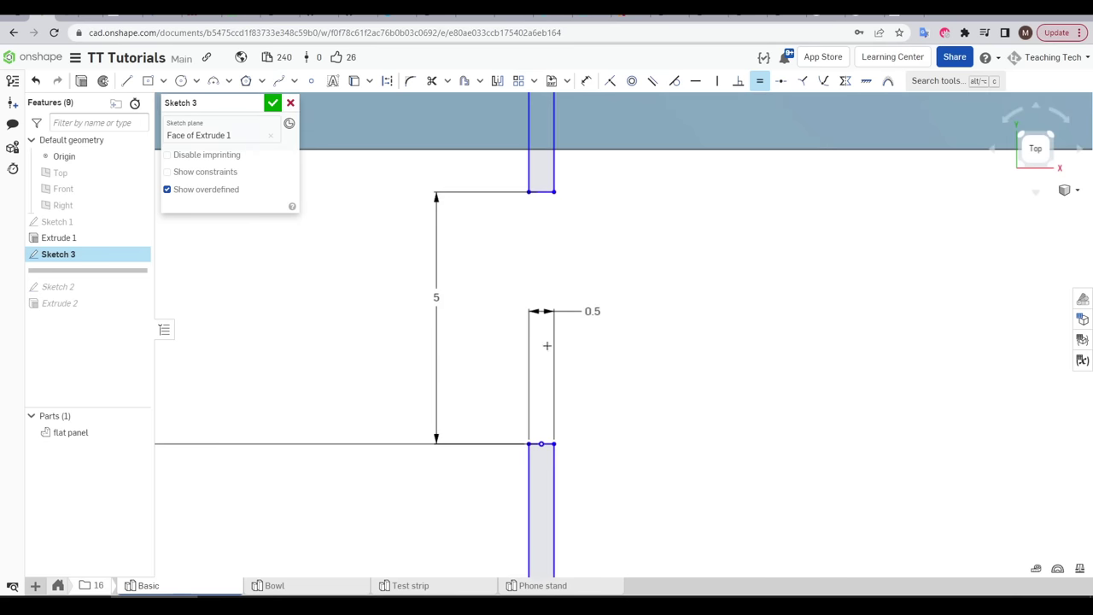
click(538, 191)
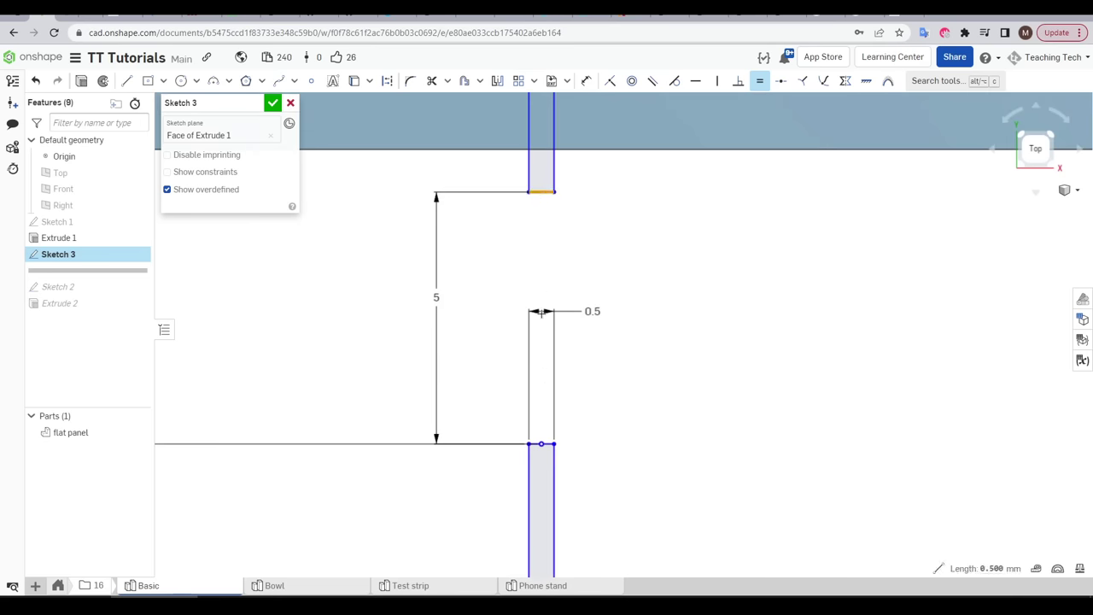
scroll(537, 434, up, 3)
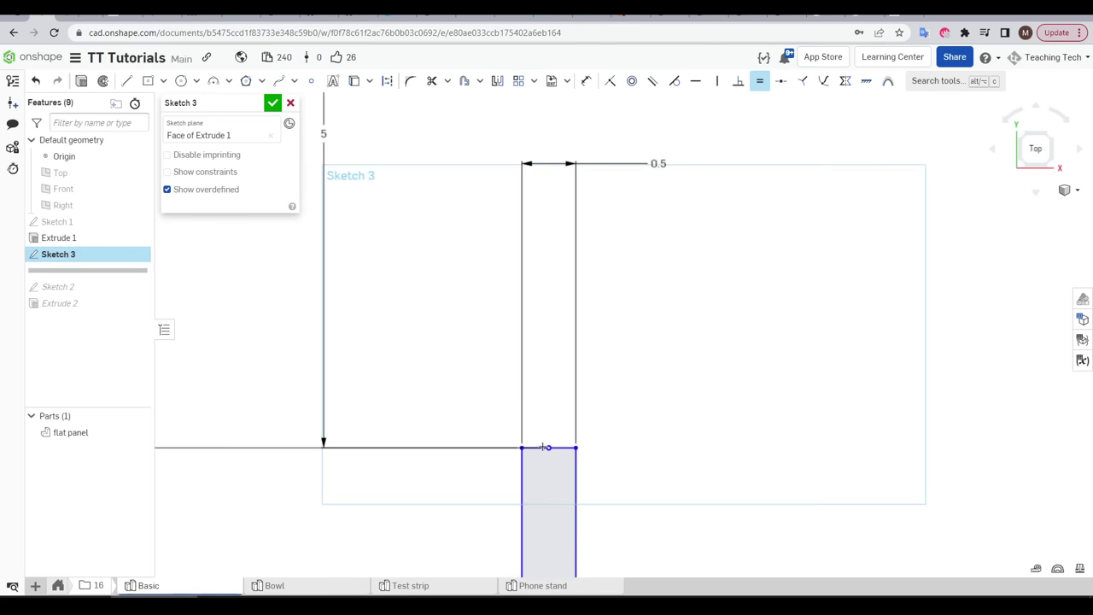
scroll(615, 367, down, 5)
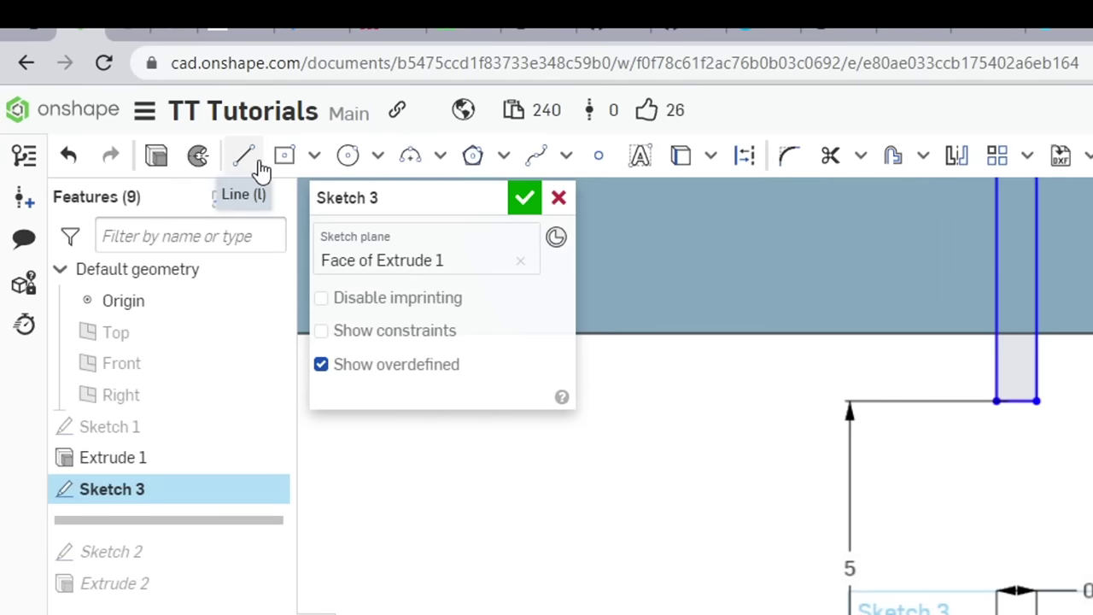
click(253, 163)
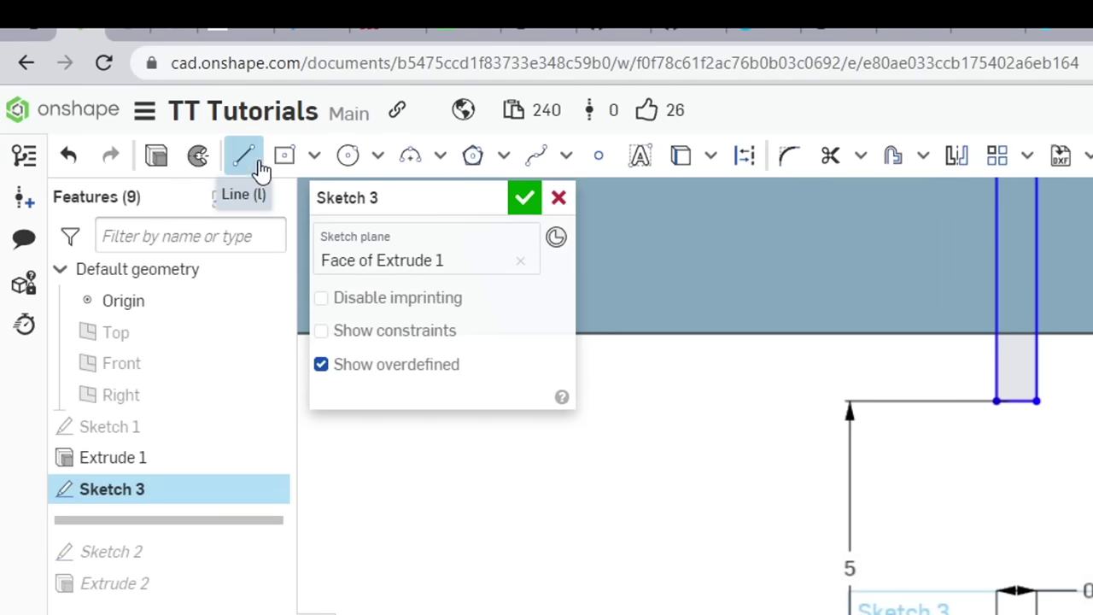
Draw a vertical construction centreline through the midpoints of the two slots
click(745, 155)
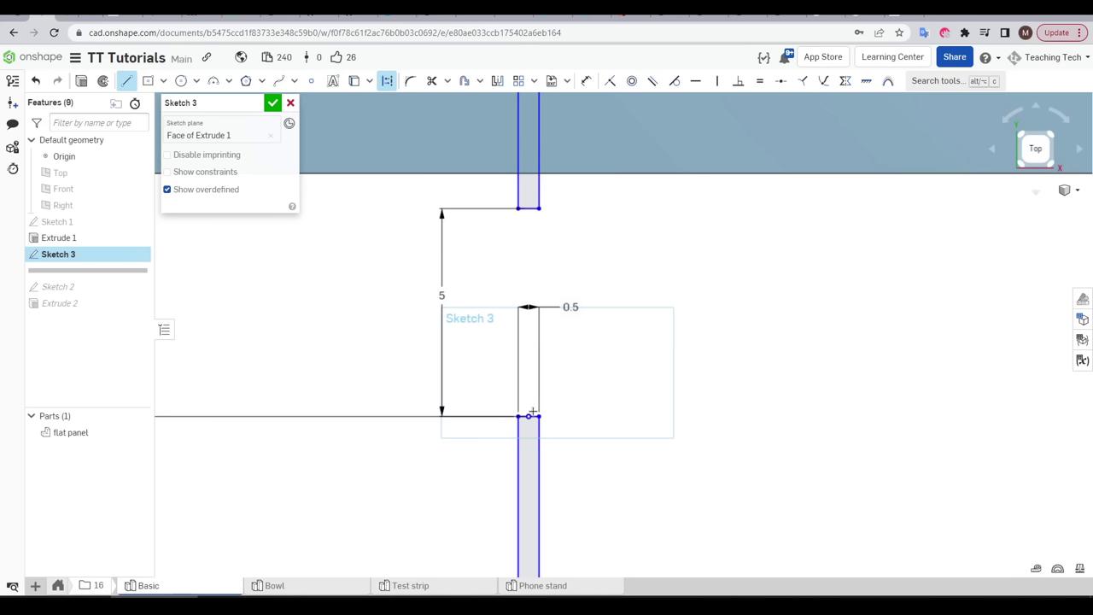
click(529, 416)
click(528, 209)
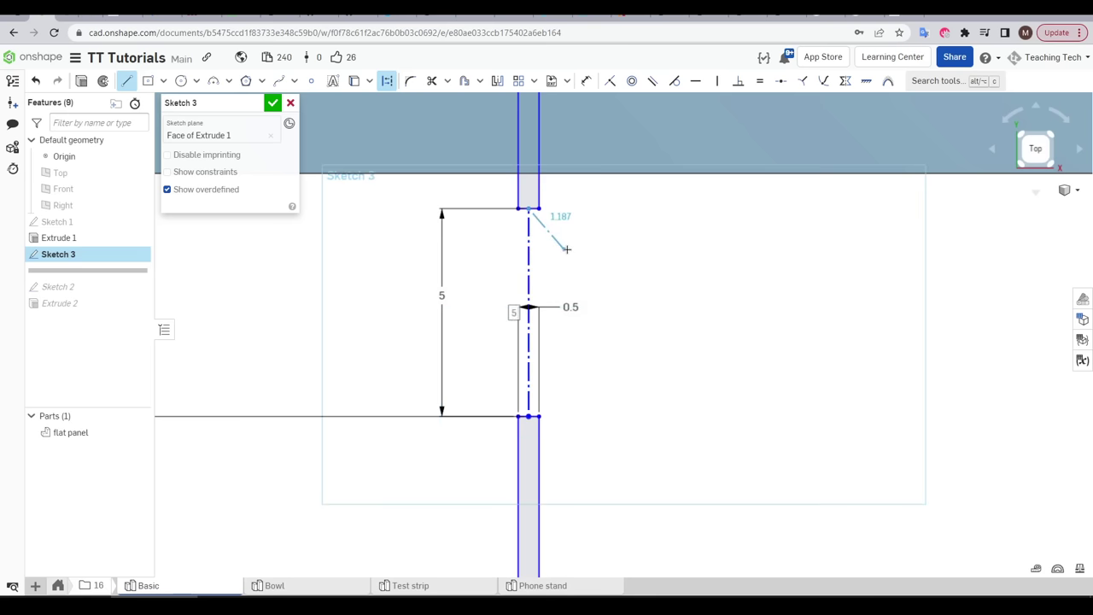
scroll(569, 263, up, 3)
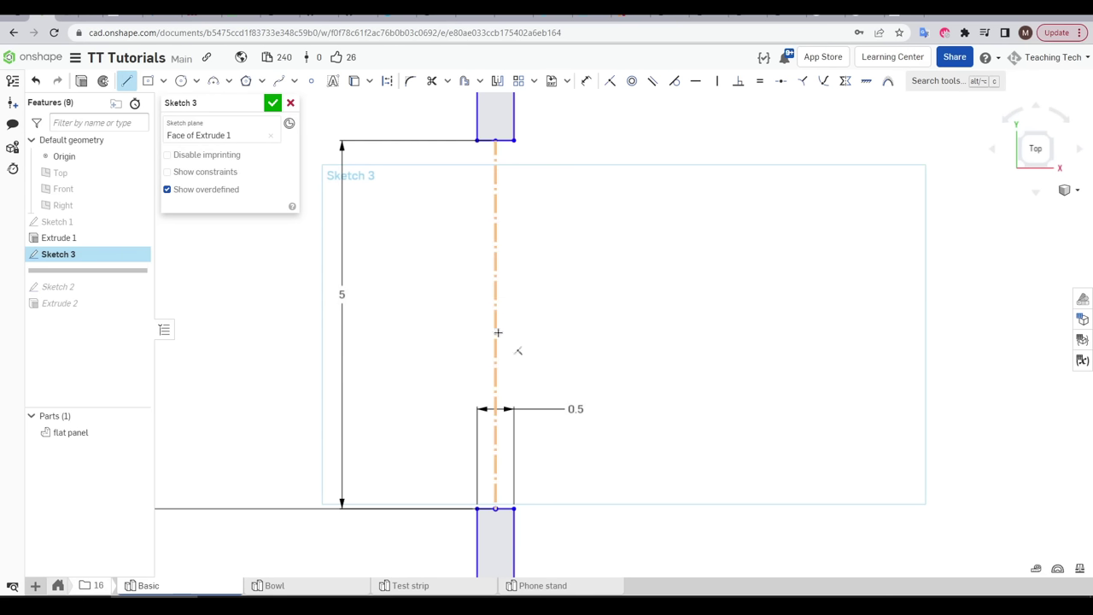
Add a horizontal construction line from the centreline, dimensioned 2 long
click(495, 323)
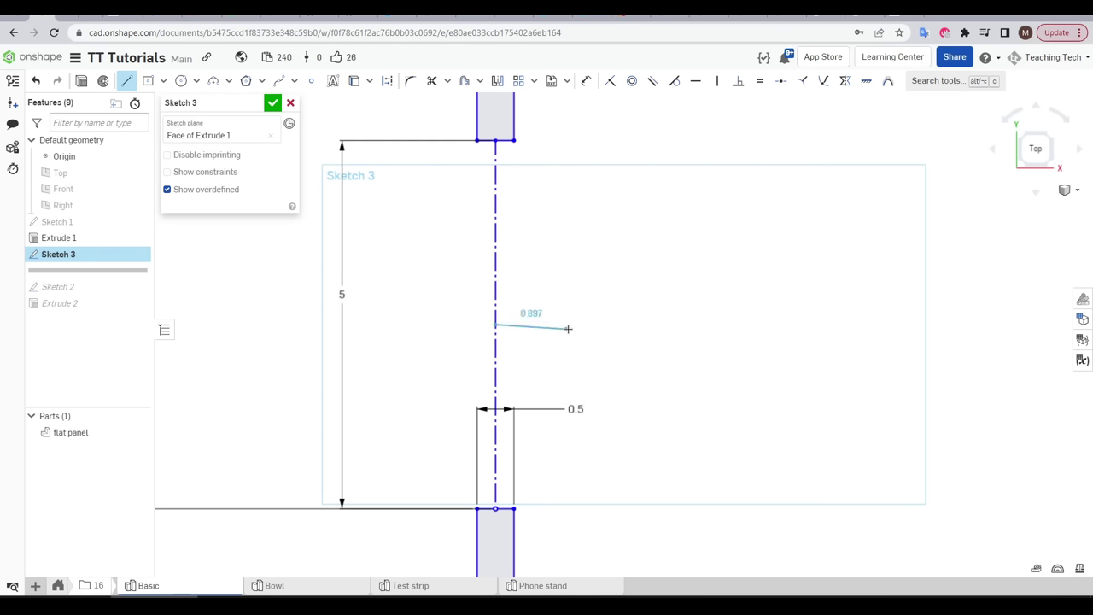
key(q)
click(599, 324)
key(d)
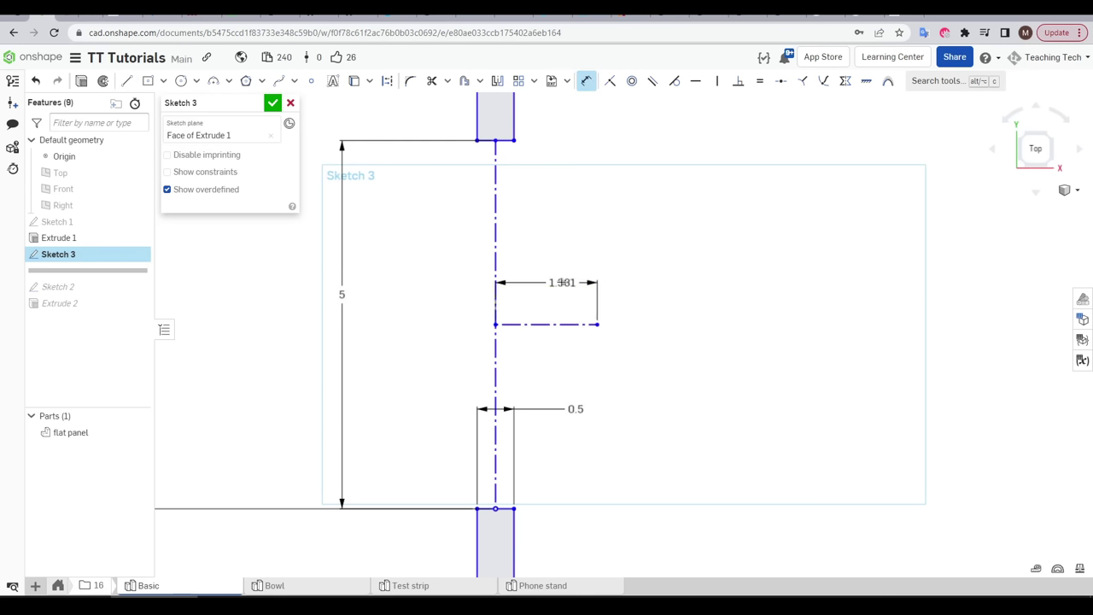
click(588, 305)
text(1)
key(Return)
scroll(683, 309, down, 4)
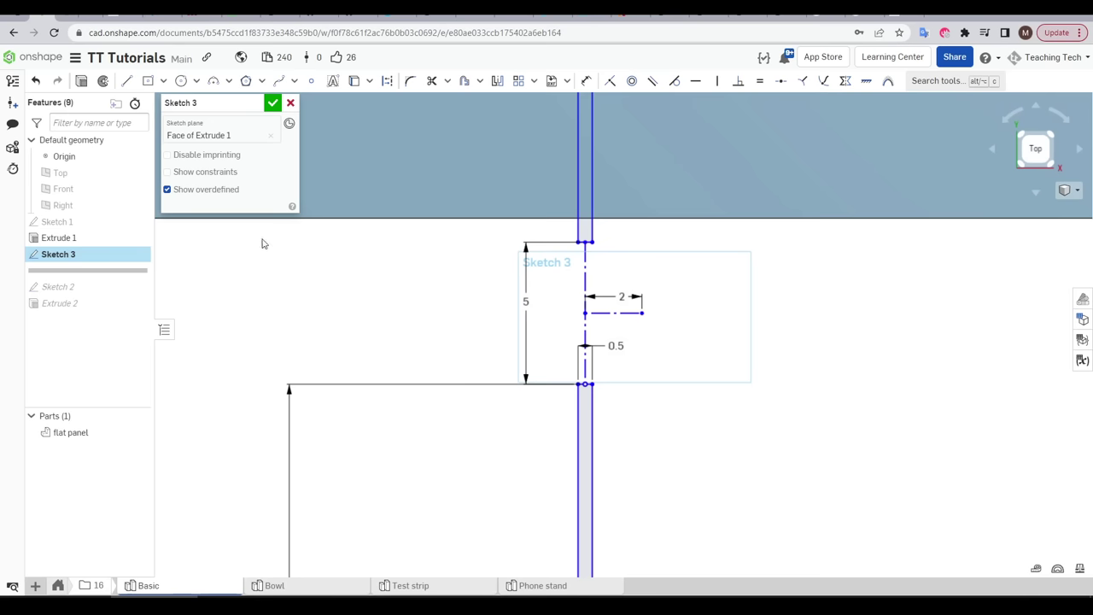
click(148, 80)
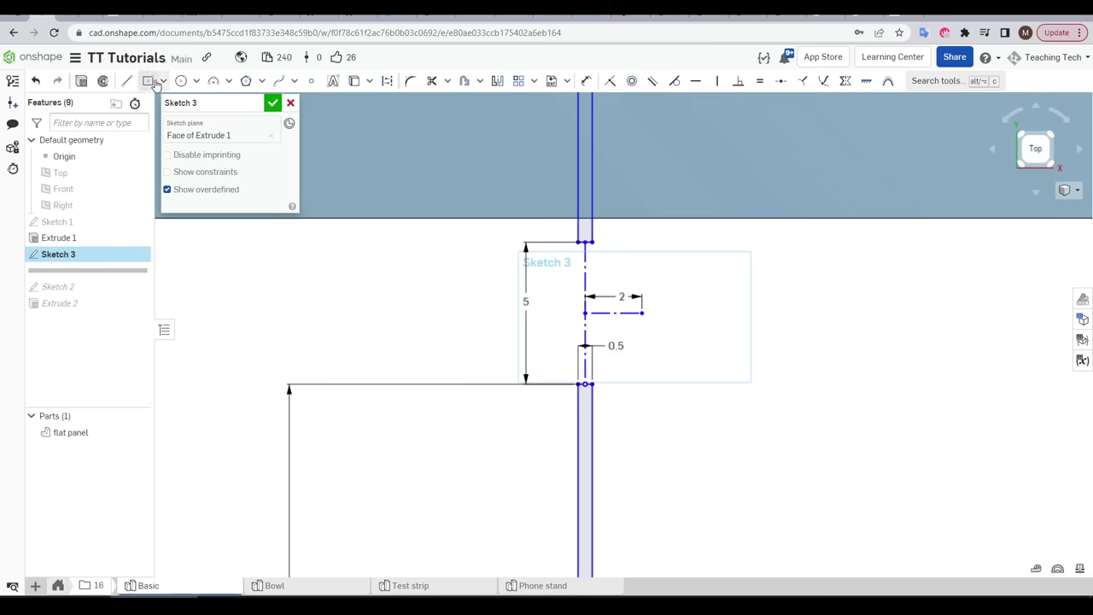
Draw a slot centred on the construction line's end, equal in length to the first slot
click(641, 314)
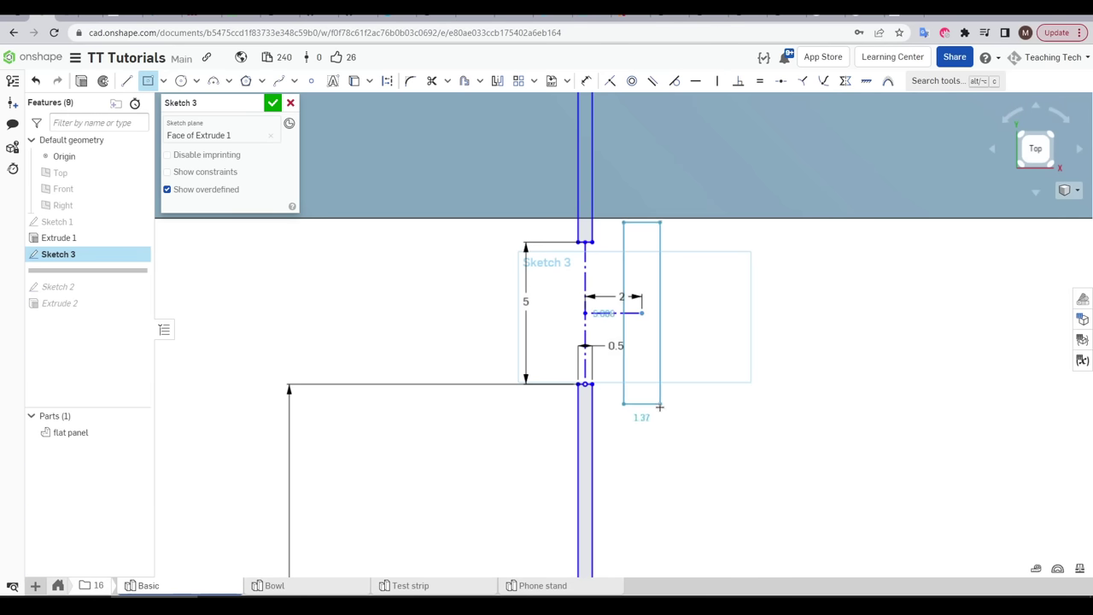
click(654, 507)
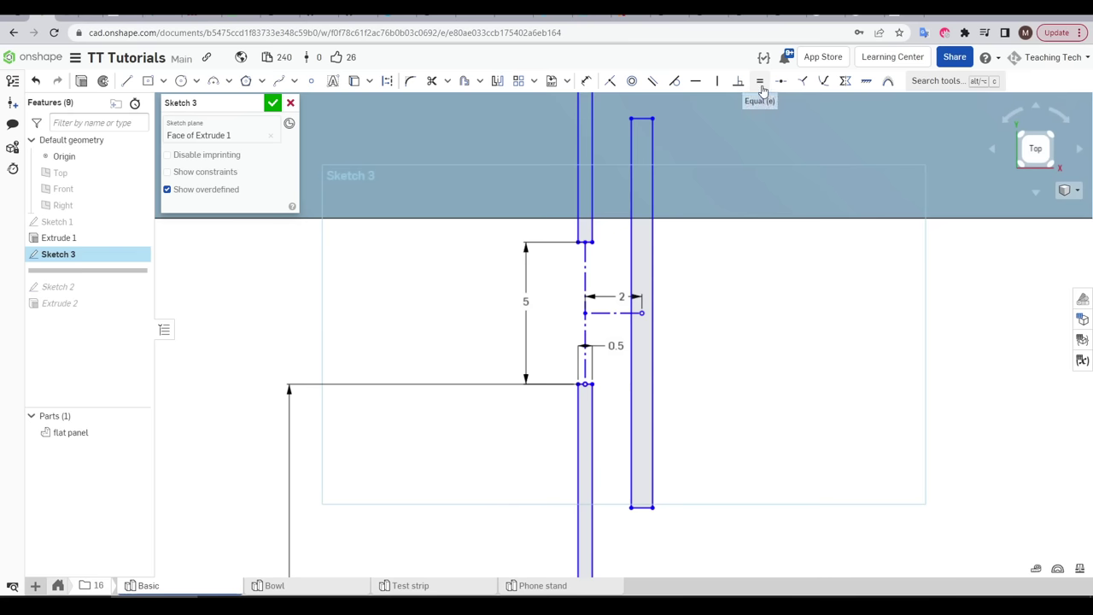
click(759, 80)
click(631, 153)
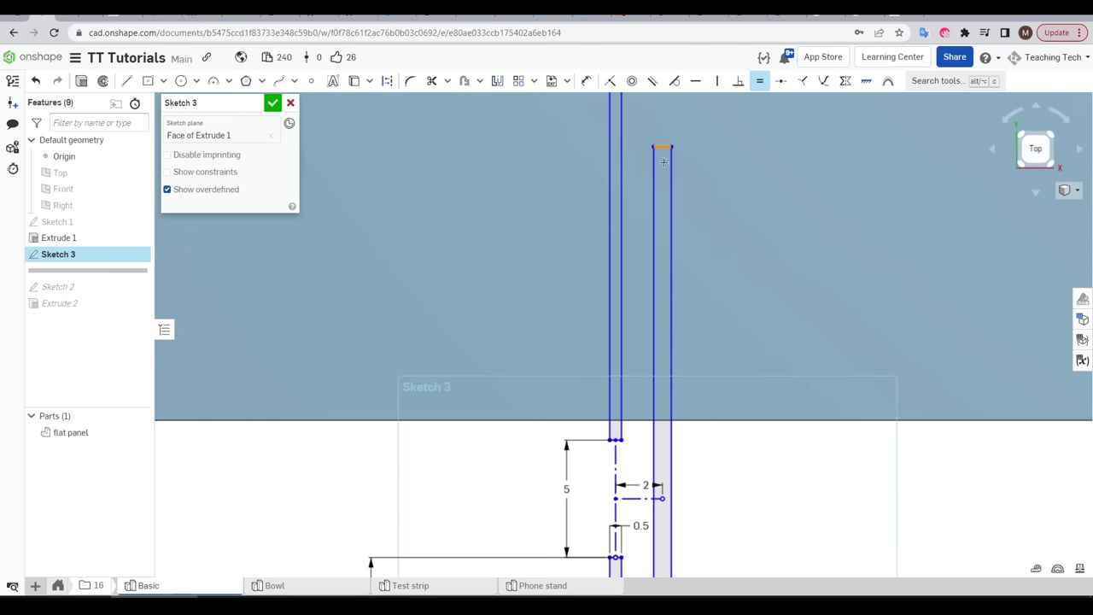
scroll(632, 453, up, 5)
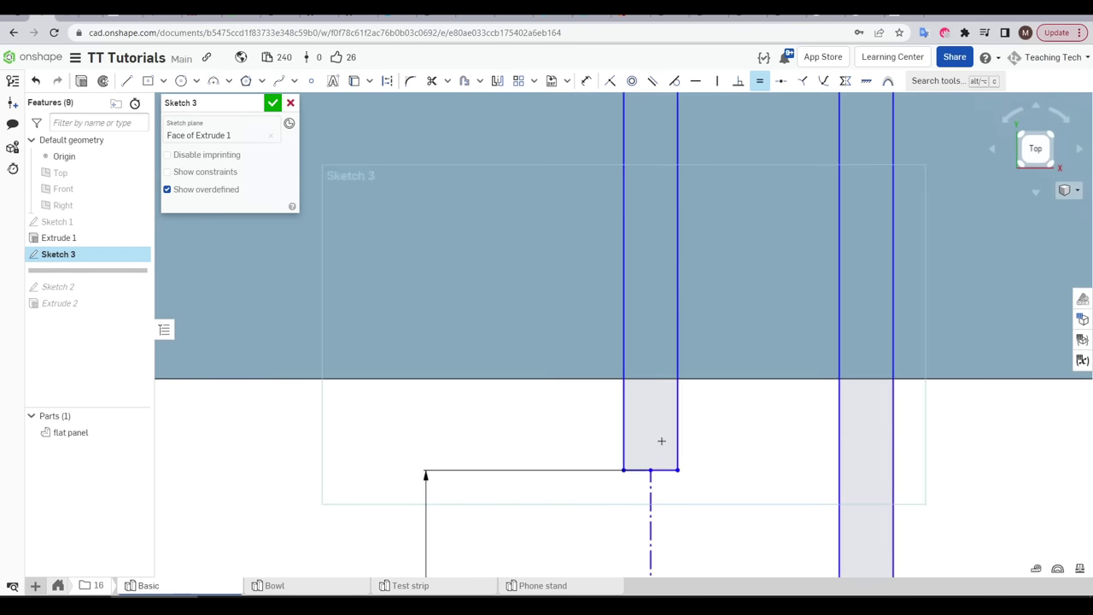
key(r)
scroll(603, 479, down, 5)
scroll(593, 480, up, 2)
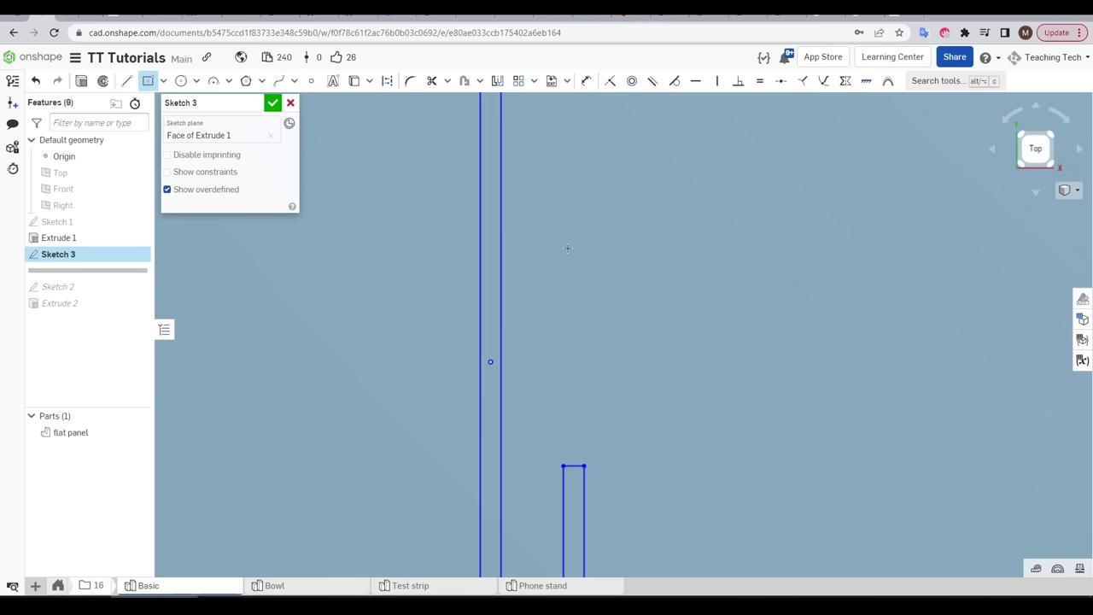
Add an upper slot 5 above it and make its long edge equal to the lower slot's
click(574, 202)
click(585, 345)
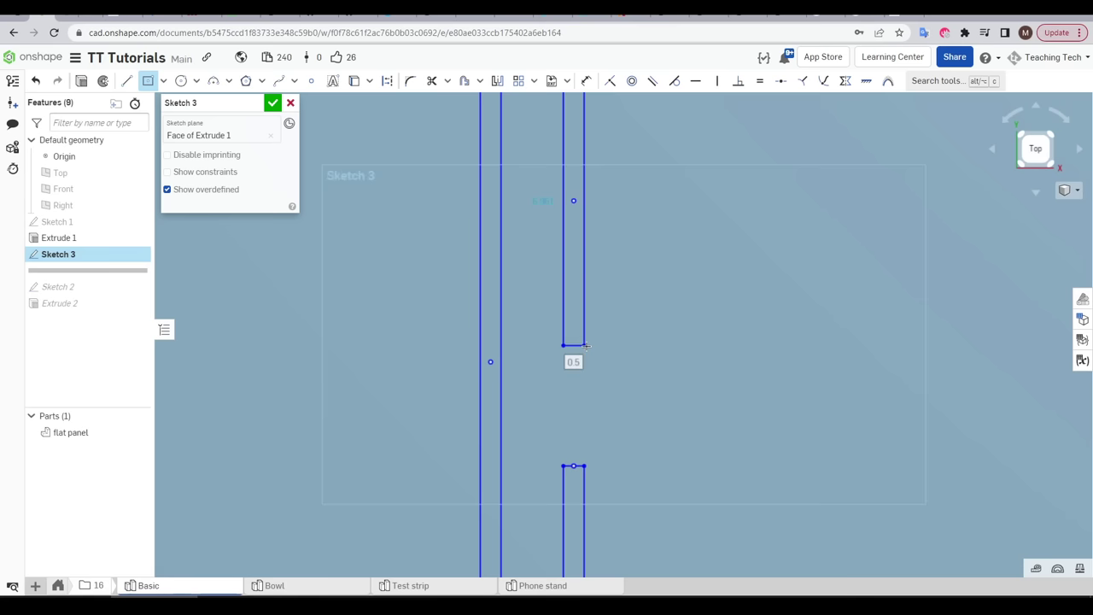
key(d)
scroll(553, 435, up, 4)
click(565, 322)
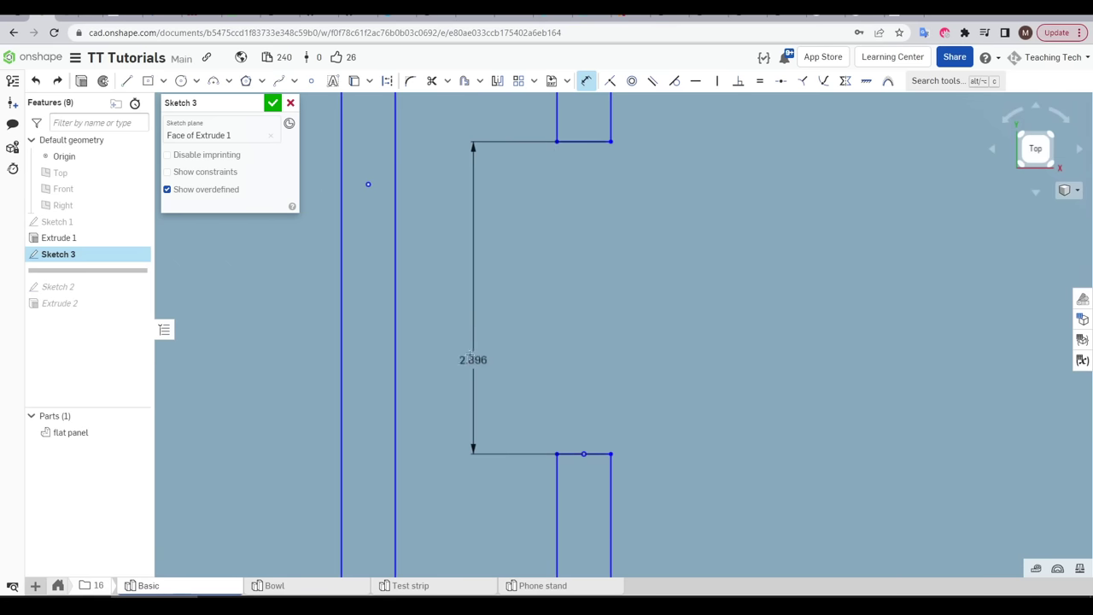
double_click(461, 317)
text(5)
key(Return)
scroll(518, 282, down, 10)
click(760, 80)
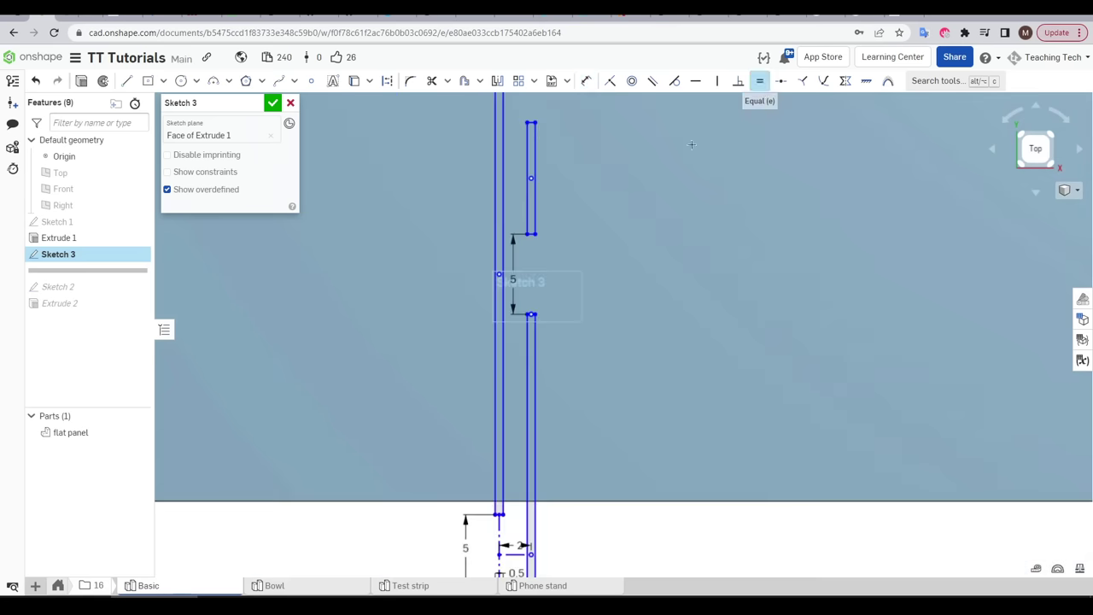
click(532, 177)
click(536, 341)
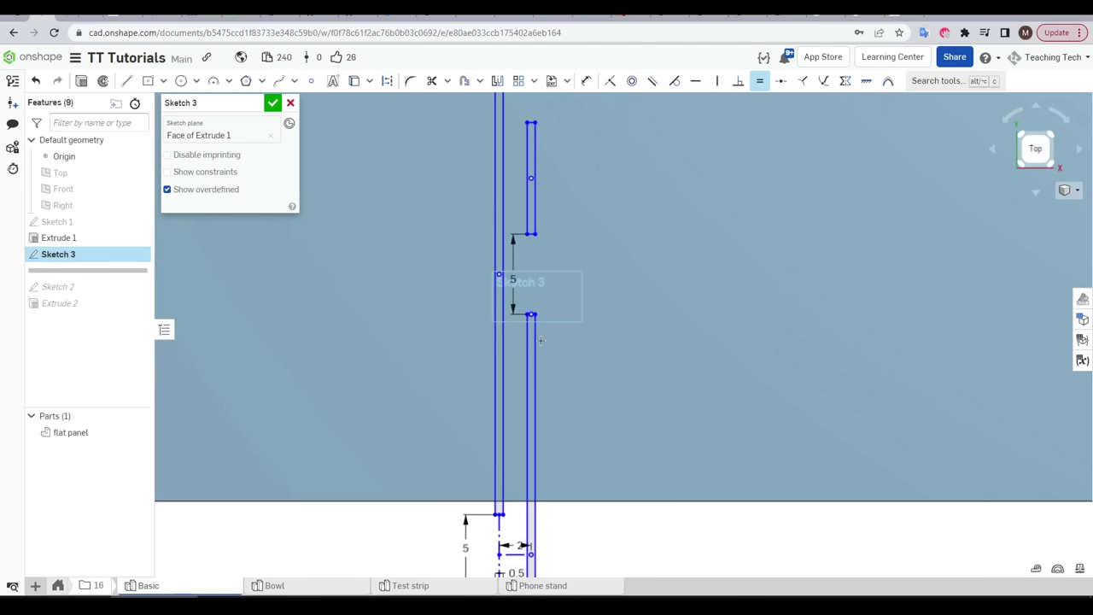
scroll(609, 359, down, 5)
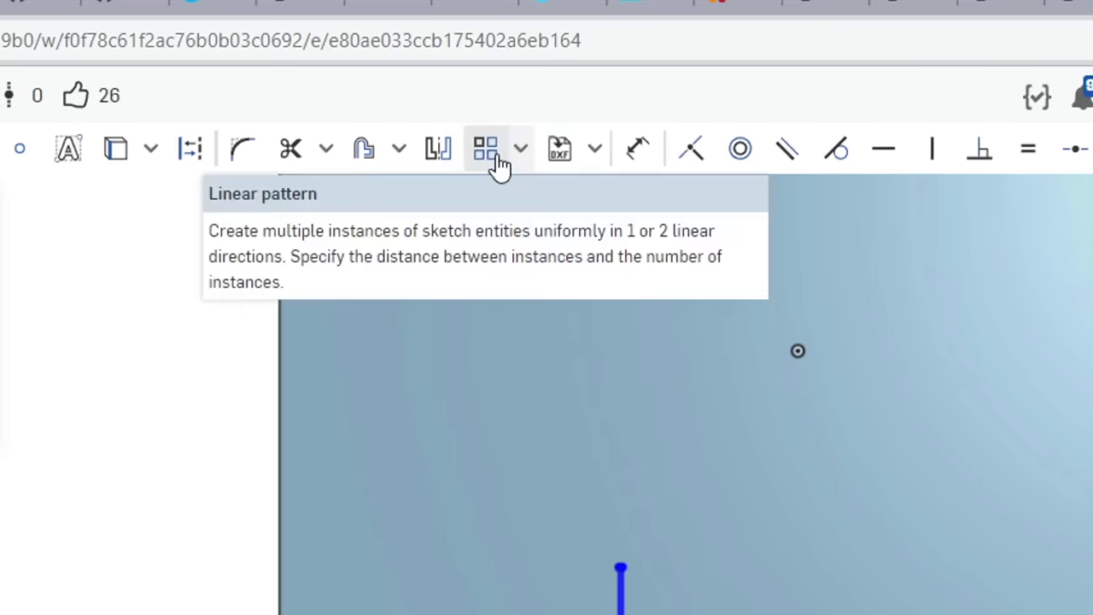
Linear-pattern the selected slot geometry sideways into 10 copies spaced 4 apart
click(498, 164)
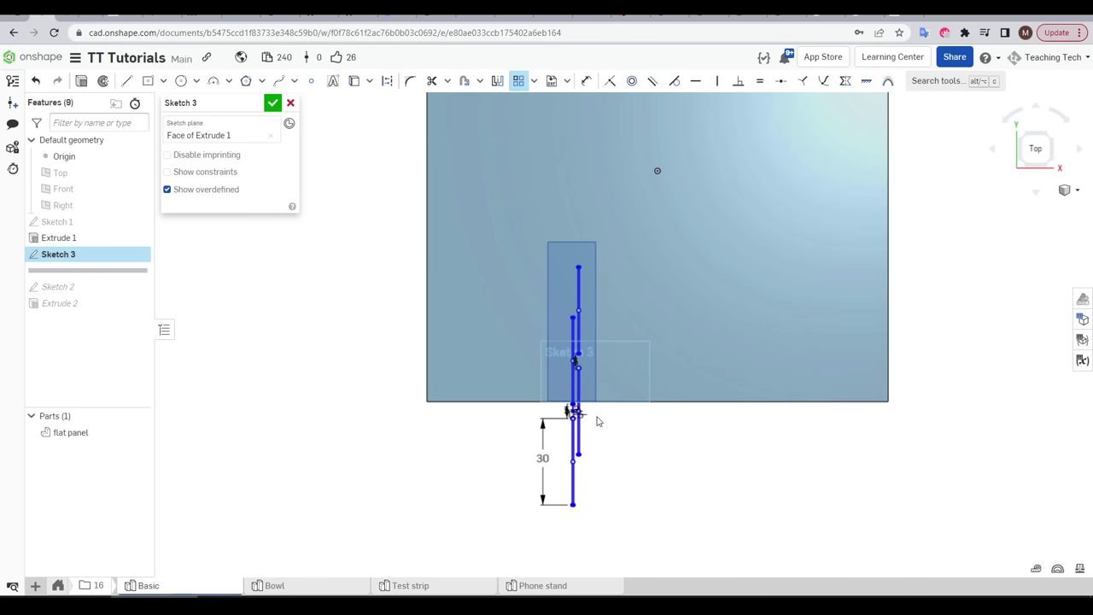
drag(598, 421, 603, 538)
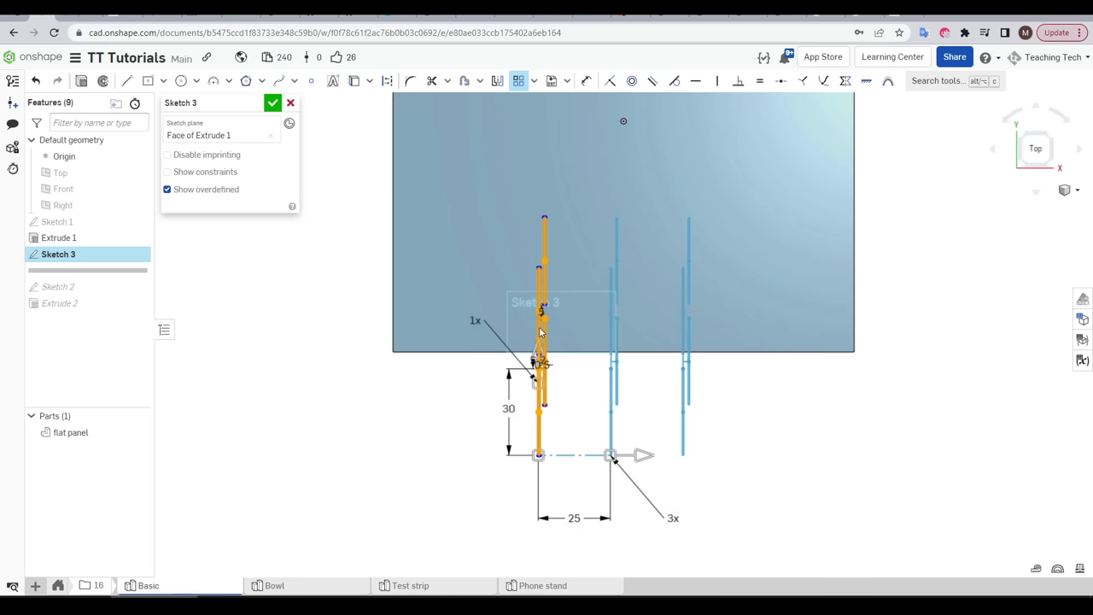
scroll(540, 329, up, 10)
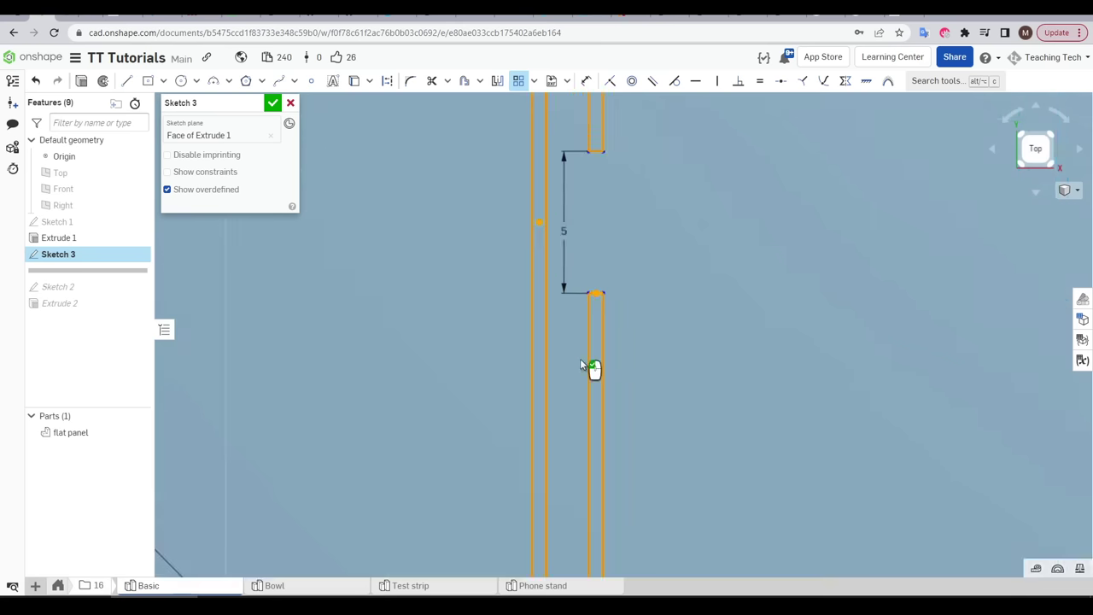
scroll(587, 354, up, 4)
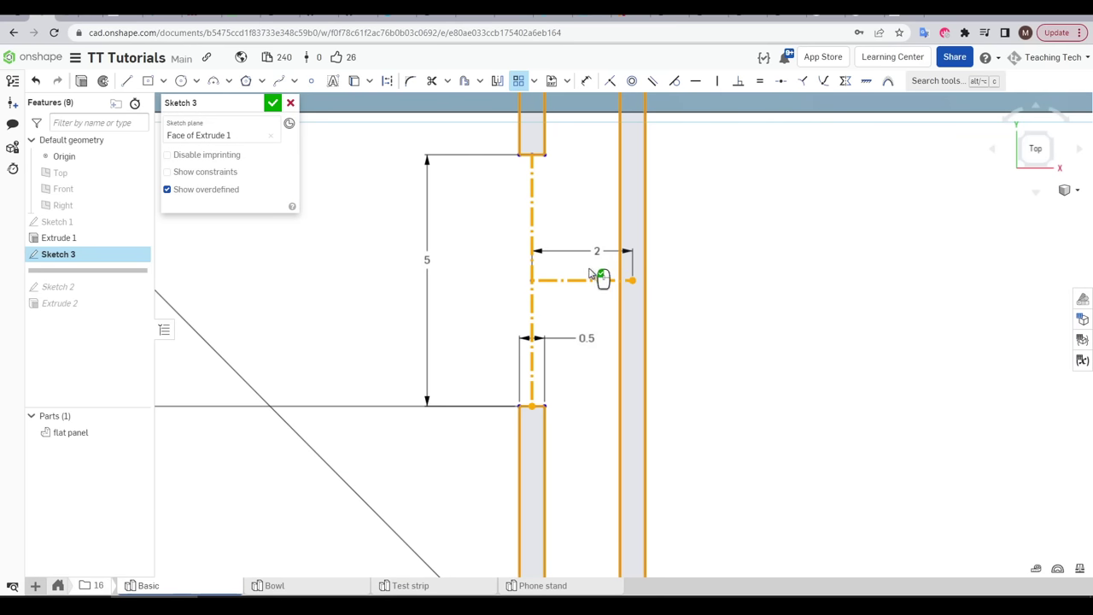
scroll(725, 389, down, 8)
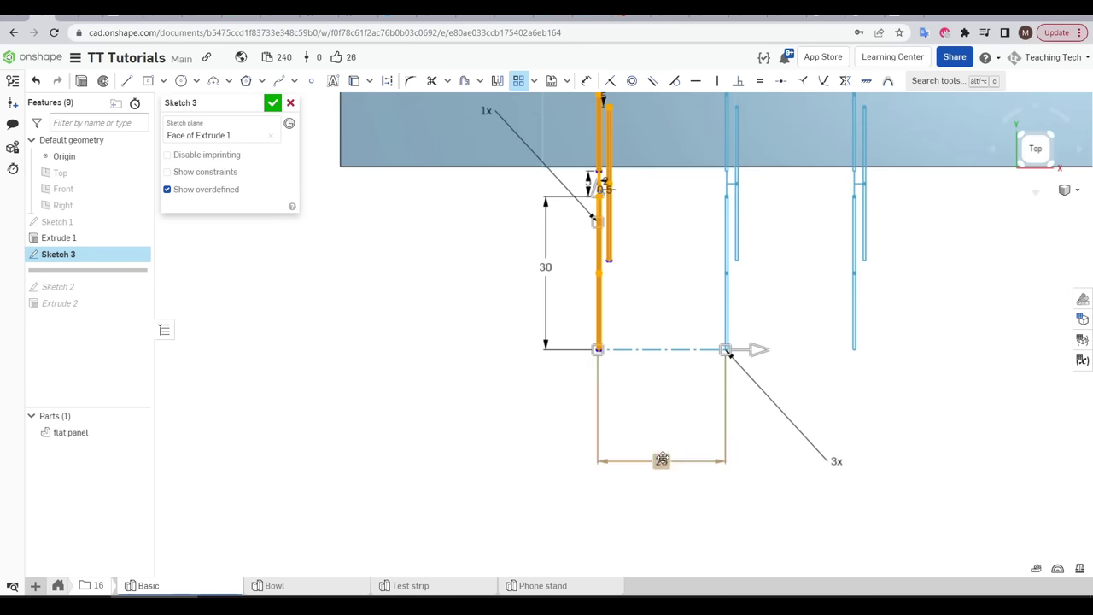
double_click(663, 459)
text(4)
key(Return)
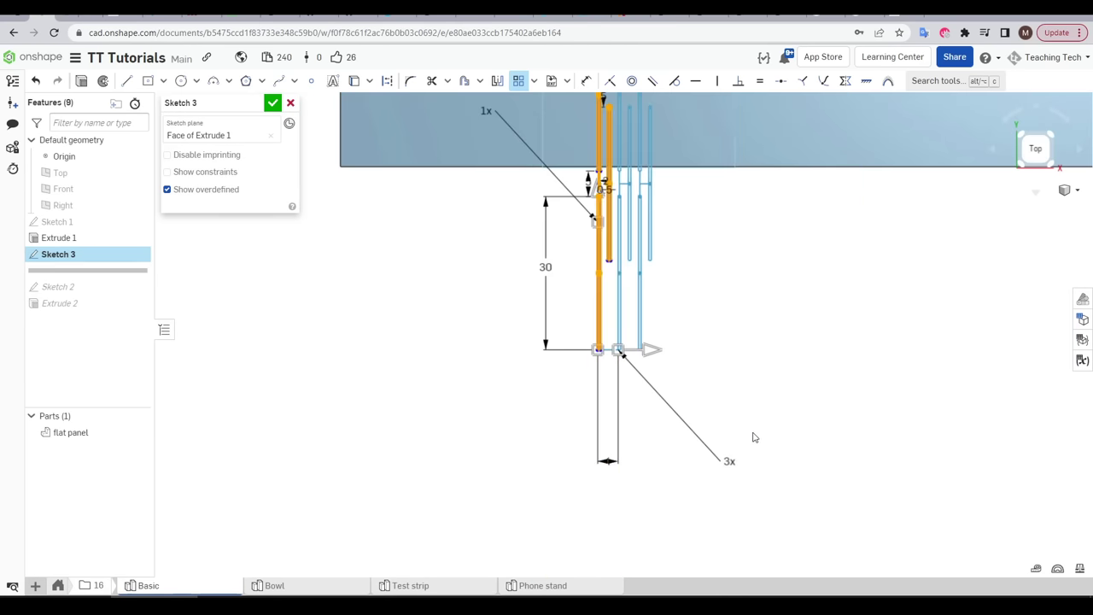
double_click(730, 463)
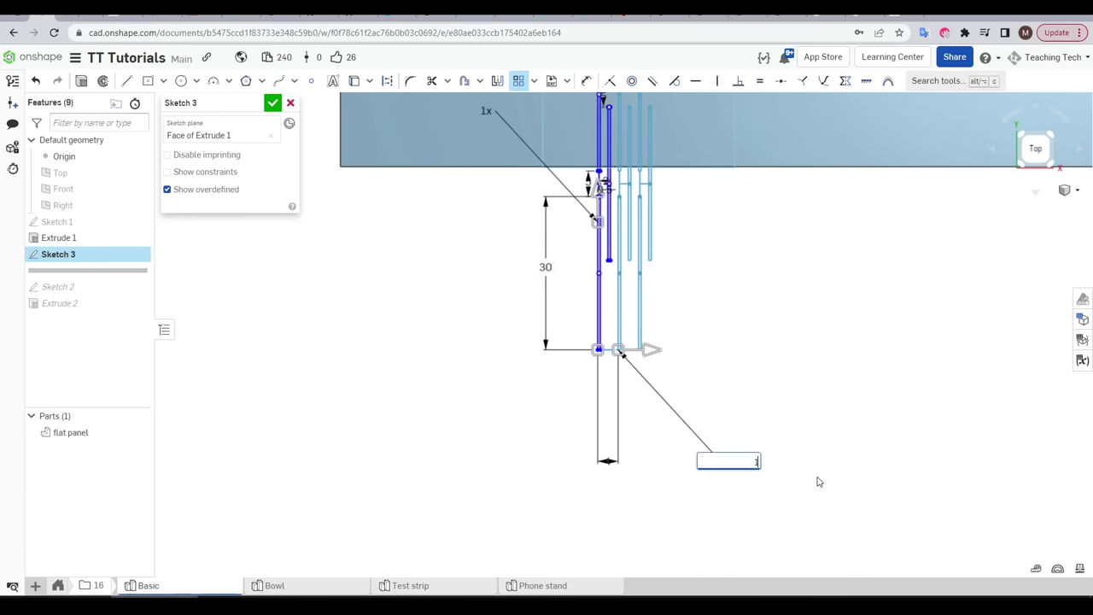
key(Return)
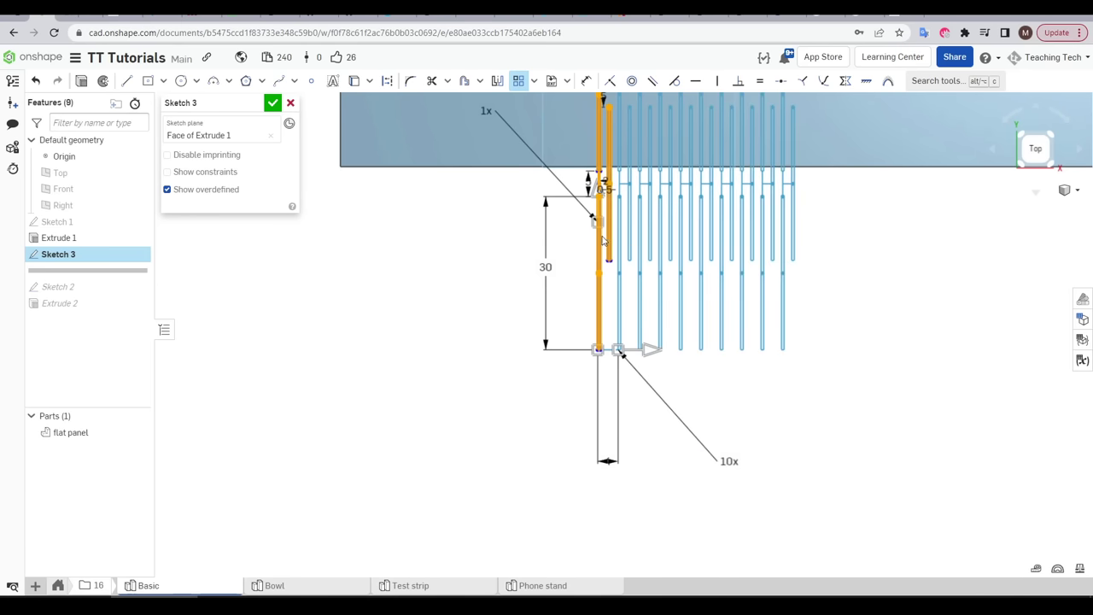
scroll(639, 246, down, 3)
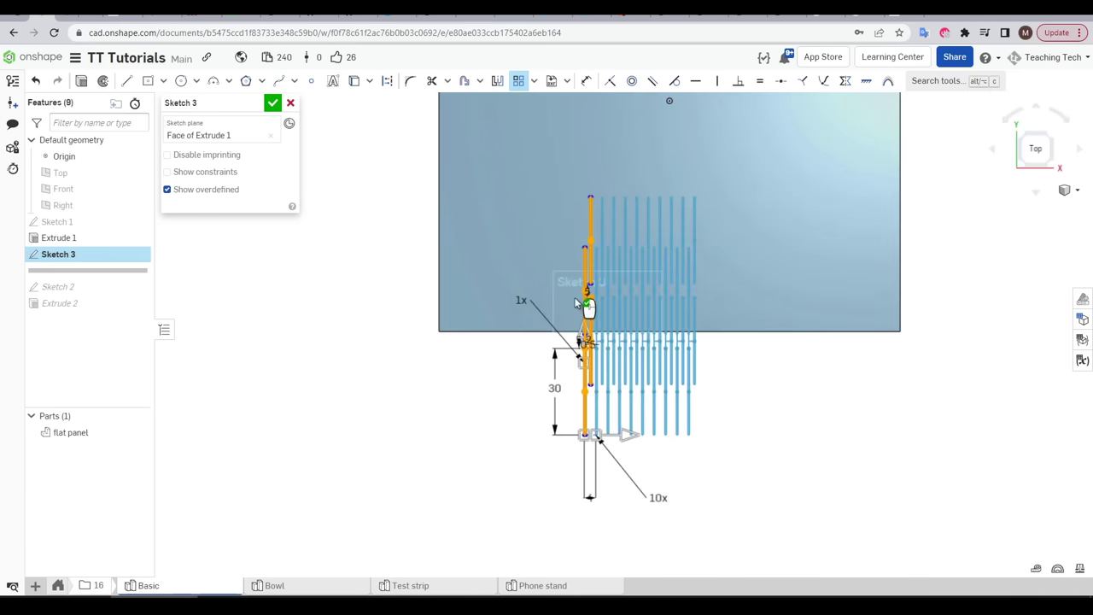
Add a second pattern direction with 35 spacing between rows
double_click(522, 300)
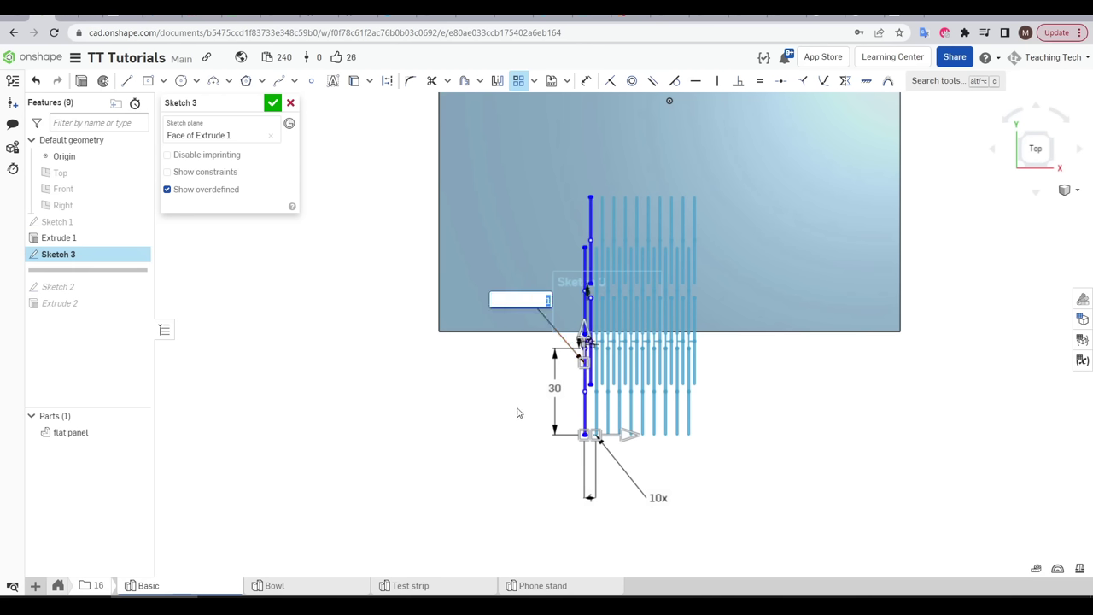
key(Return)
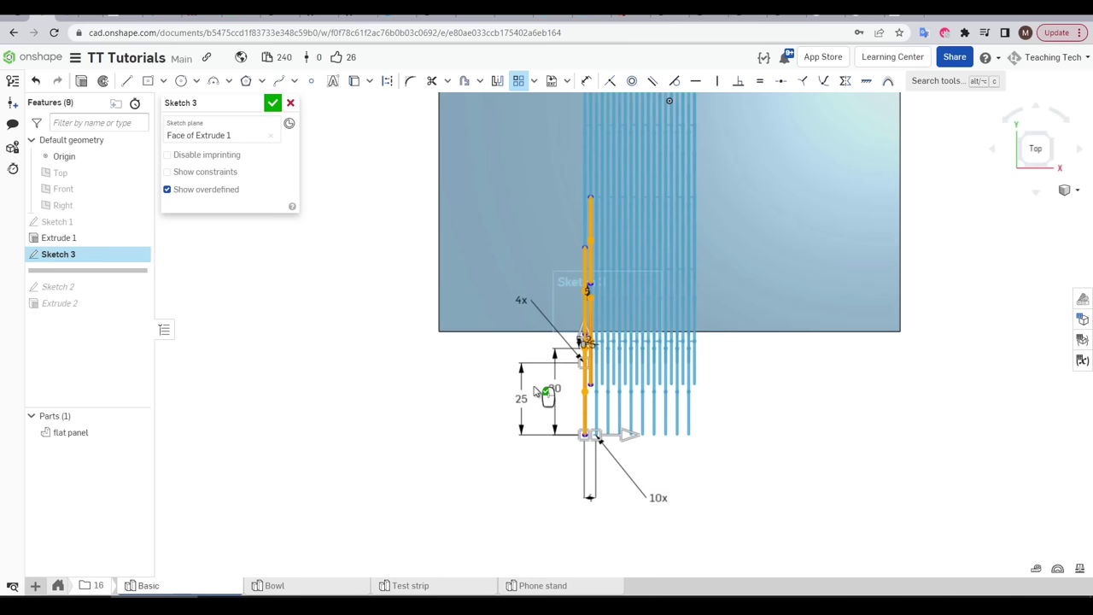
scroll(517, 417, up, 3)
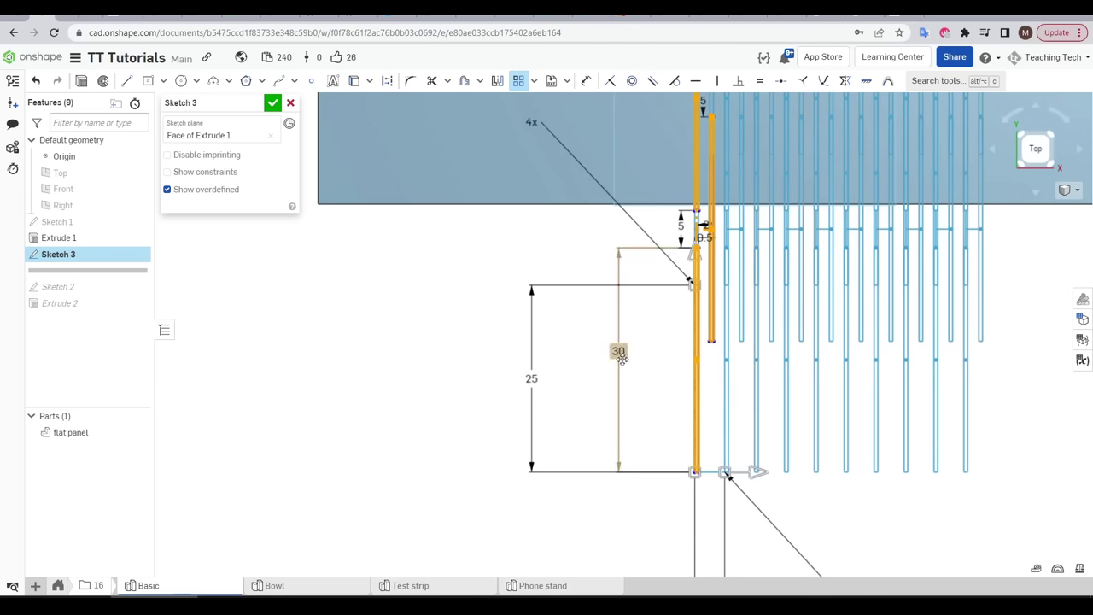
click(531, 377)
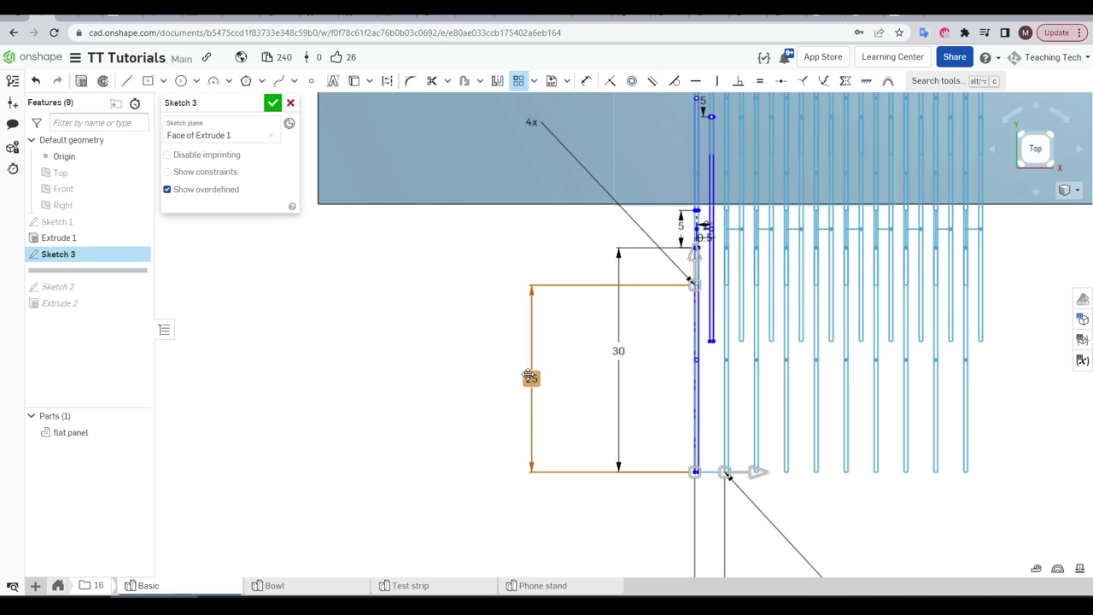
double_click(530, 377)
text(35)
key(Return)
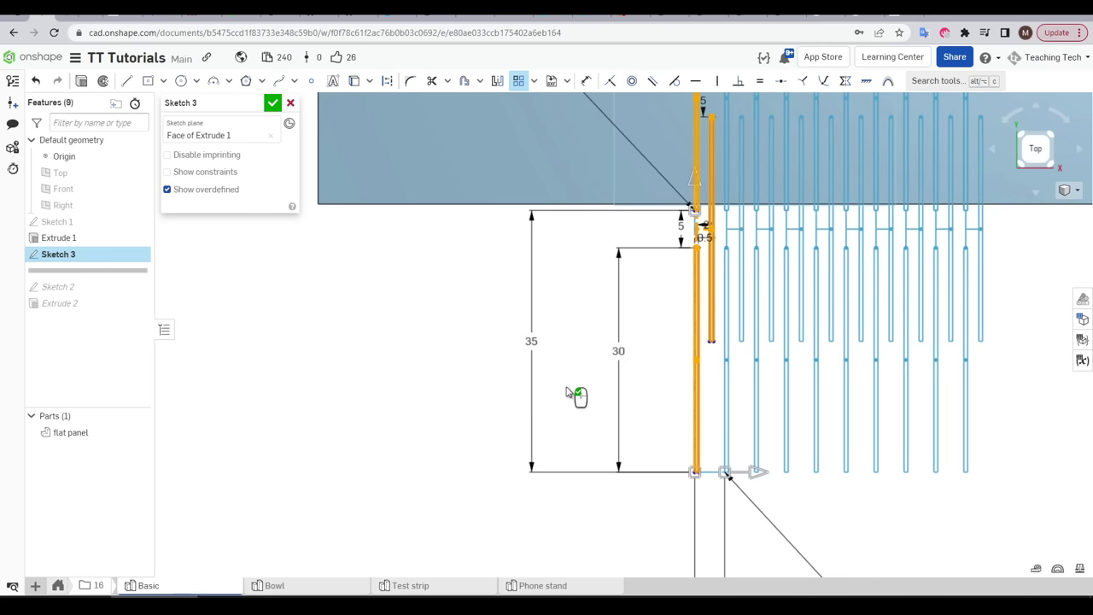
Set the vertical row count to 5, giving a 16 by 5 slot grid
scroll(576, 356, down, 5)
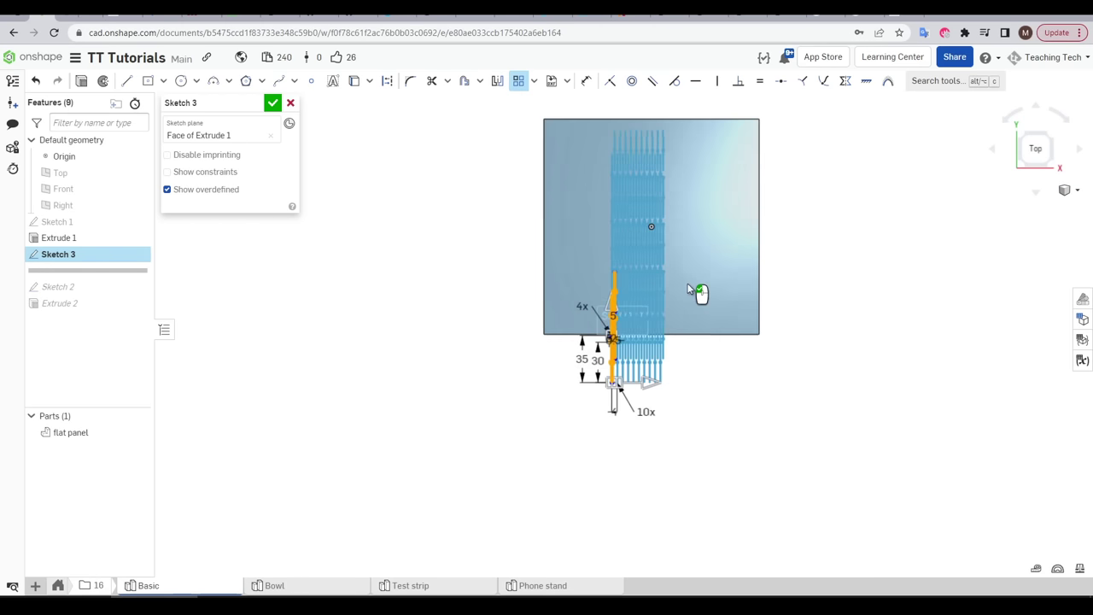
scroll(689, 288, up, 8)
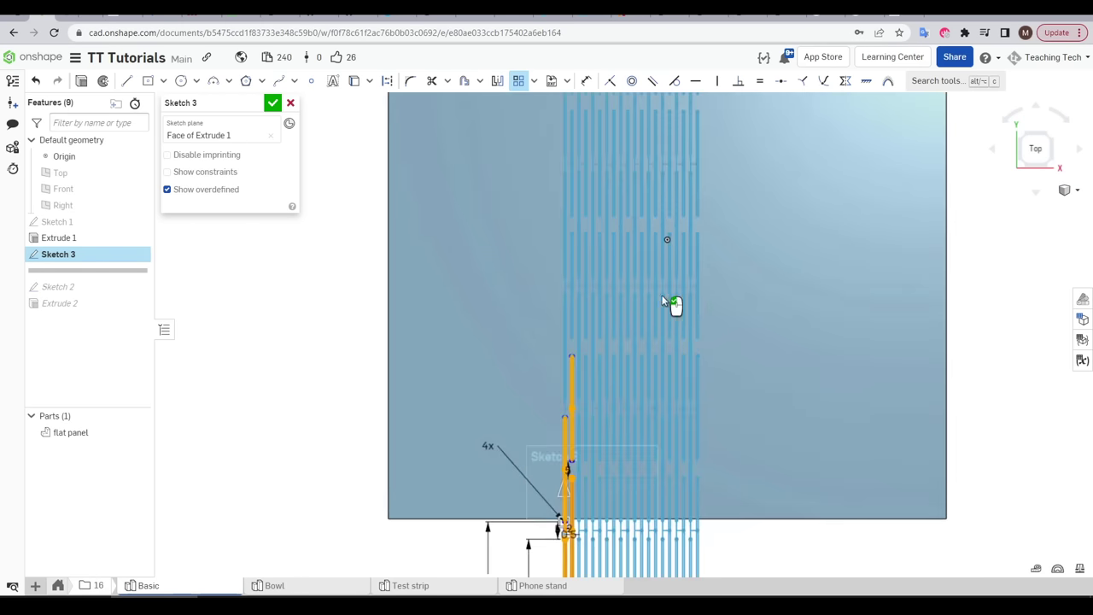
scroll(623, 302, up, 6)
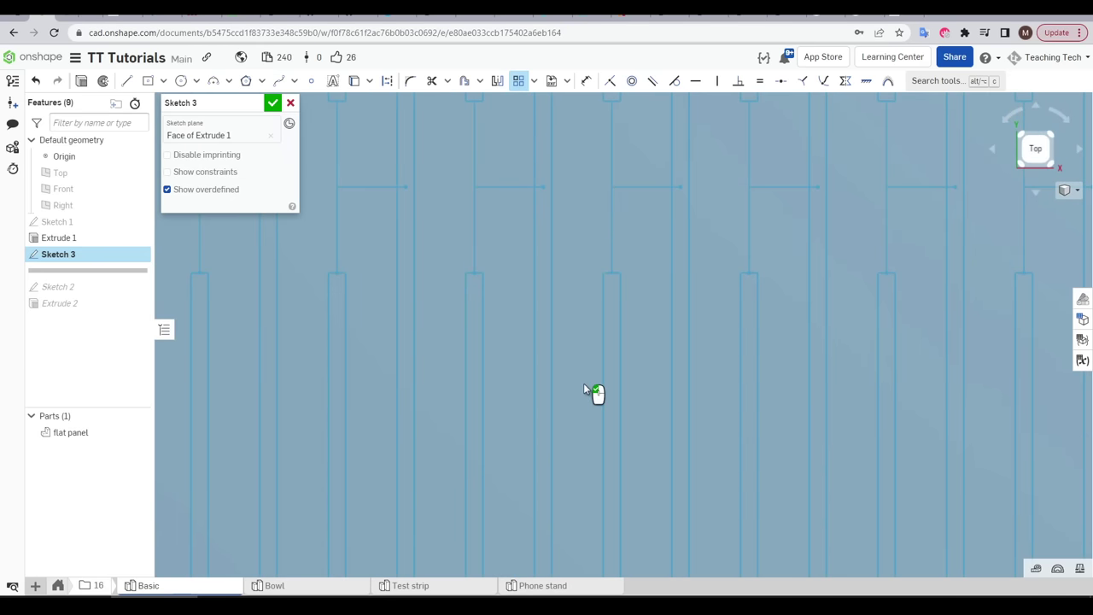
scroll(585, 387, down, 10)
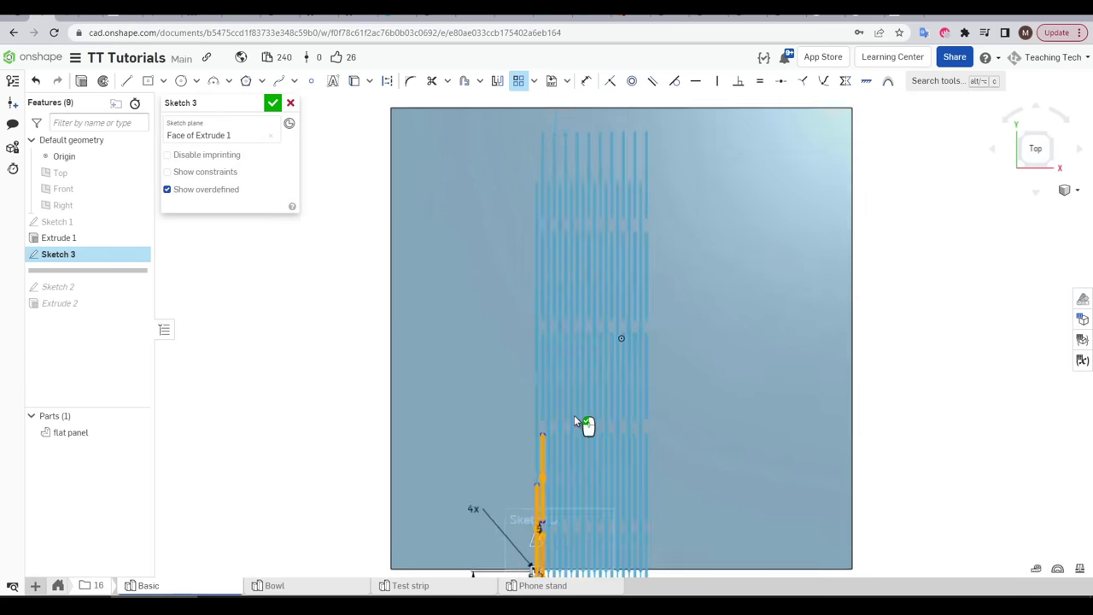
middle_drag(574, 432, 592, 378)
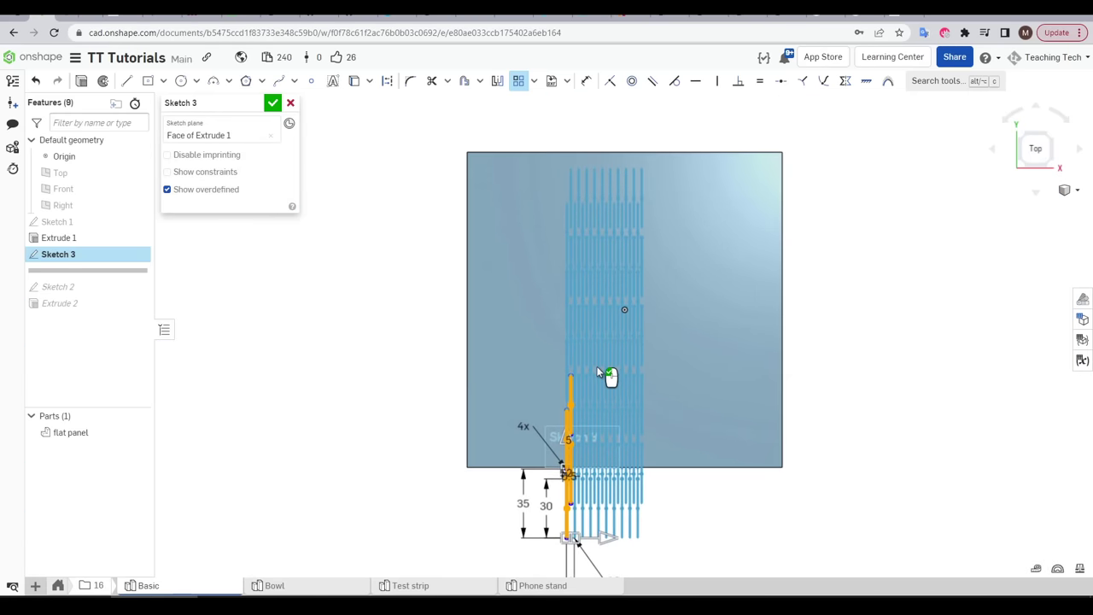
double_click(525, 428)
text(5)
key(Return)
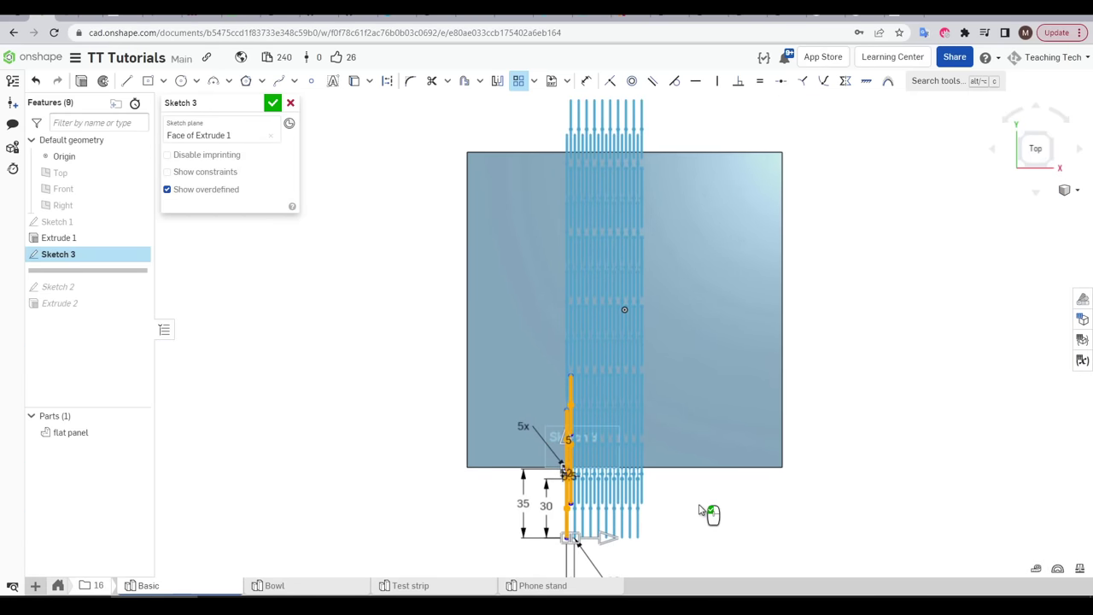
scroll(700, 508, down, 2)
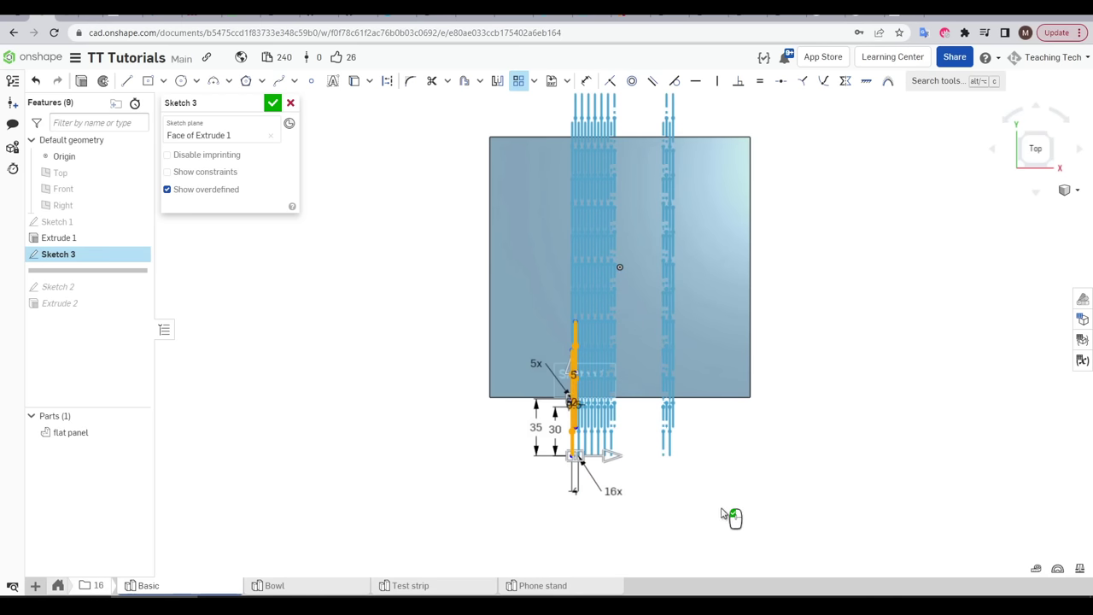
scroll(700, 473, up, 2)
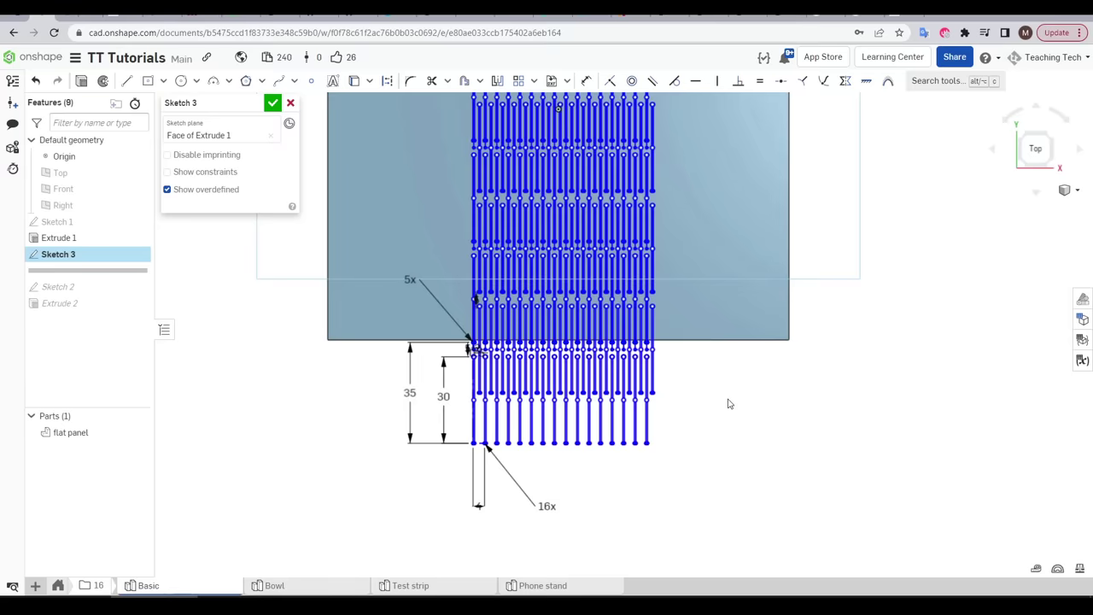
Change the pattern's column count from 16 to 17 and check the rightmost slot ends
scroll(728, 404, down, 5)
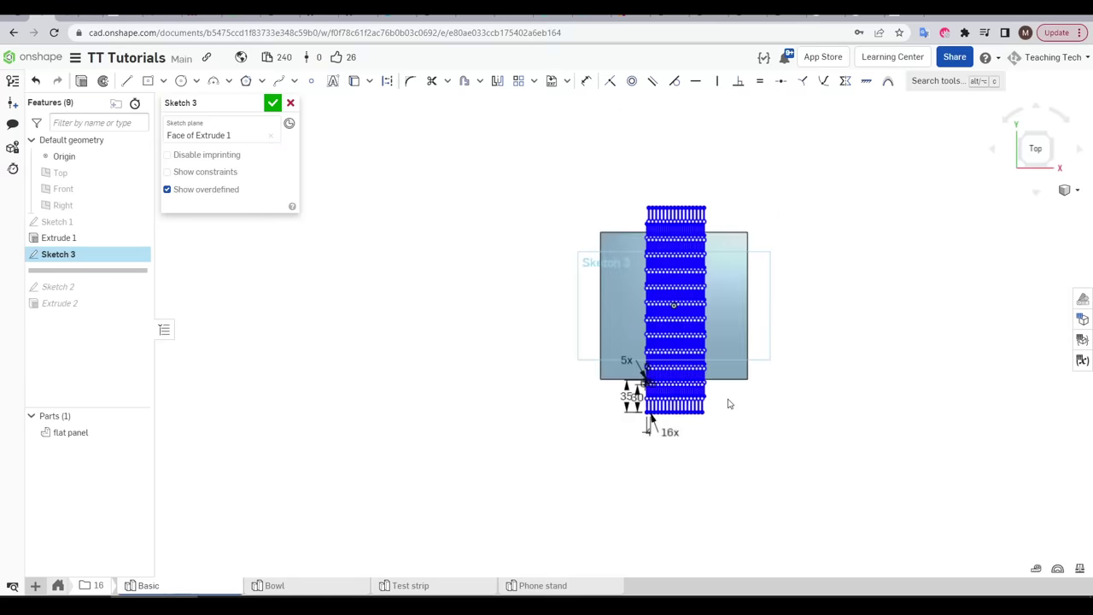
scroll(646, 434, up, 6)
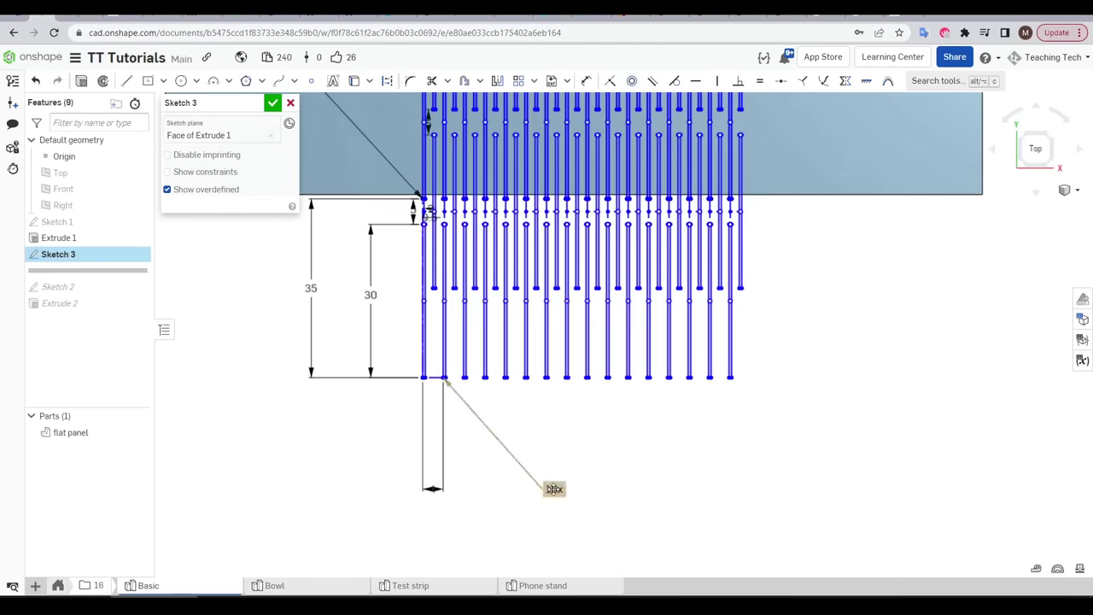
double_click(554, 489)
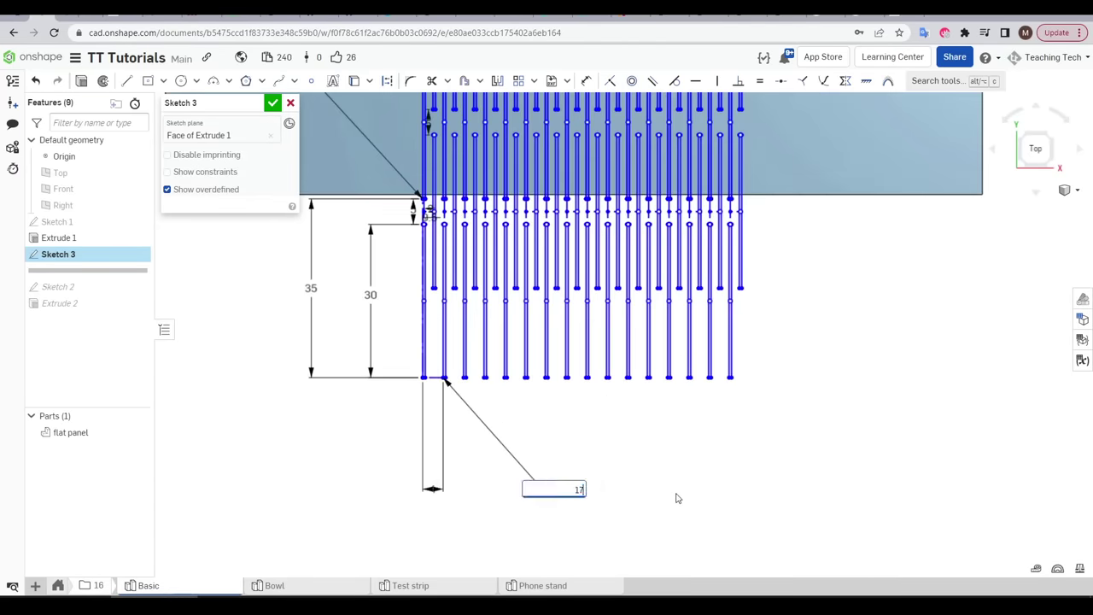
key(Escape)
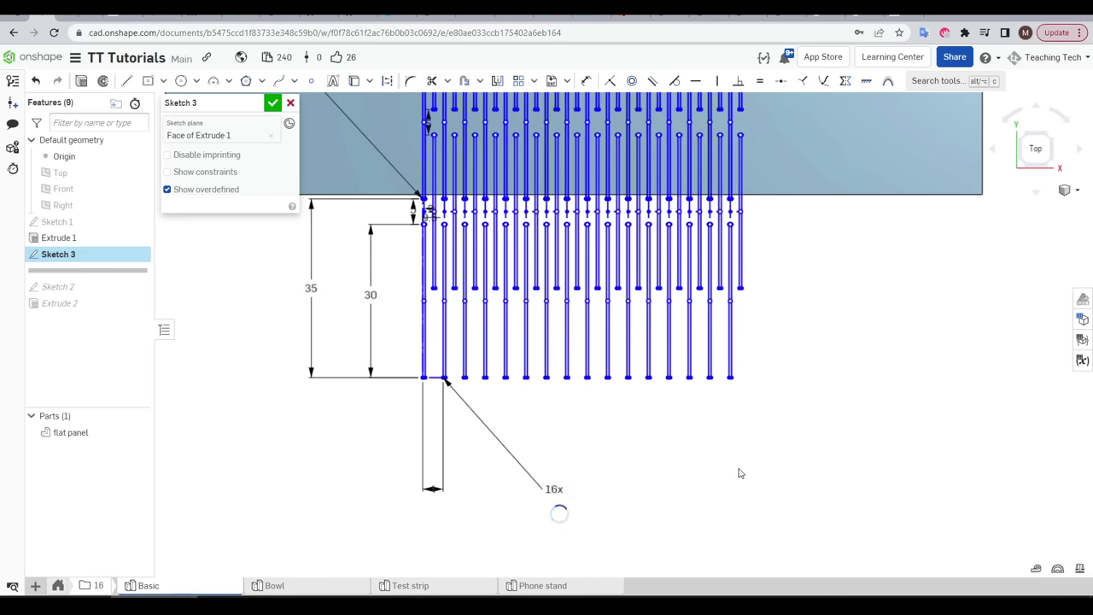
scroll(933, 436, up, 2)
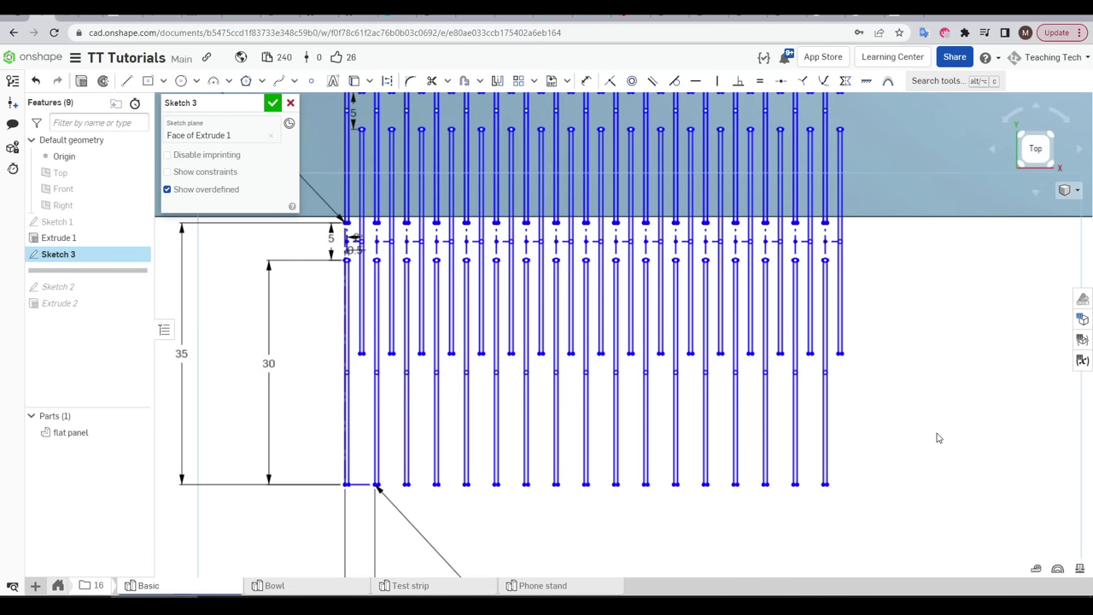
scroll(639, 530, down, 5)
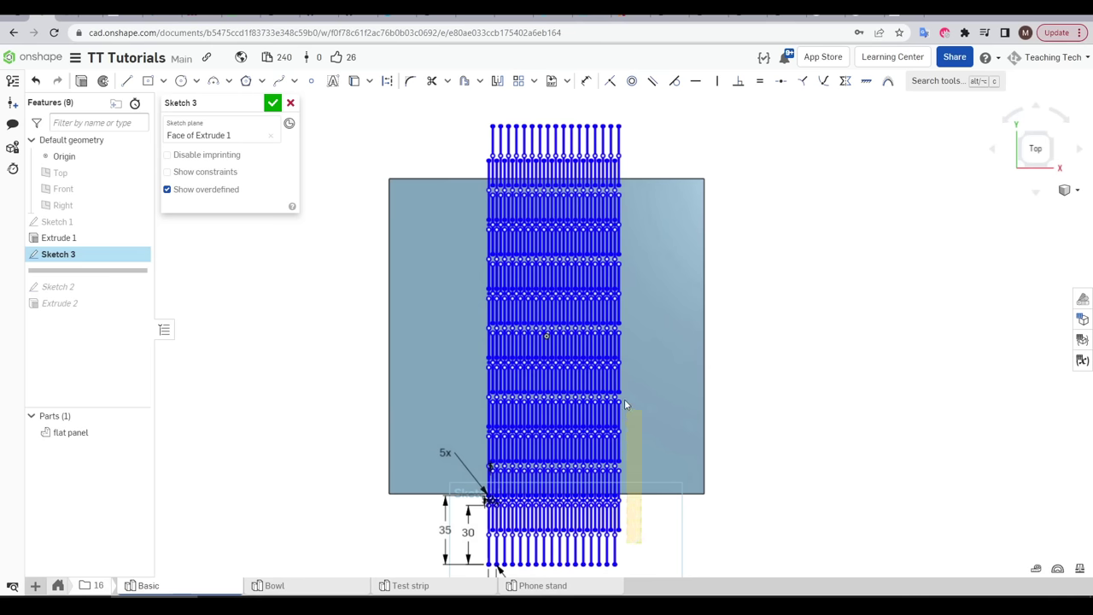
mouse_move(625, 405)
mouse_down()
mouse_move(632, 134)
mouse_move(619, 111)
mouse_up()
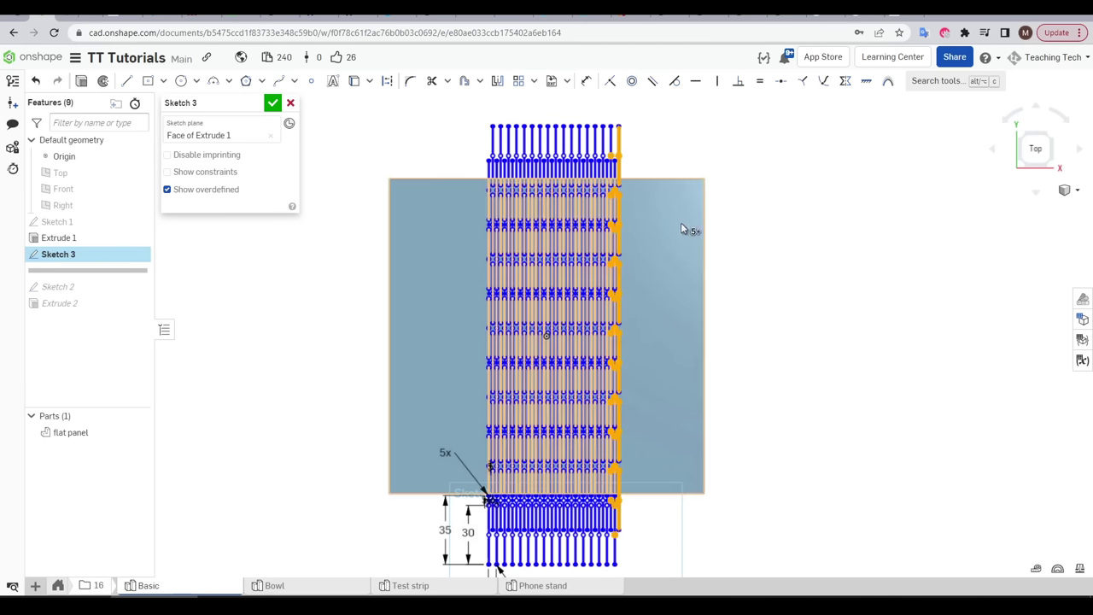
middle_drag(681, 222, 750, 235)
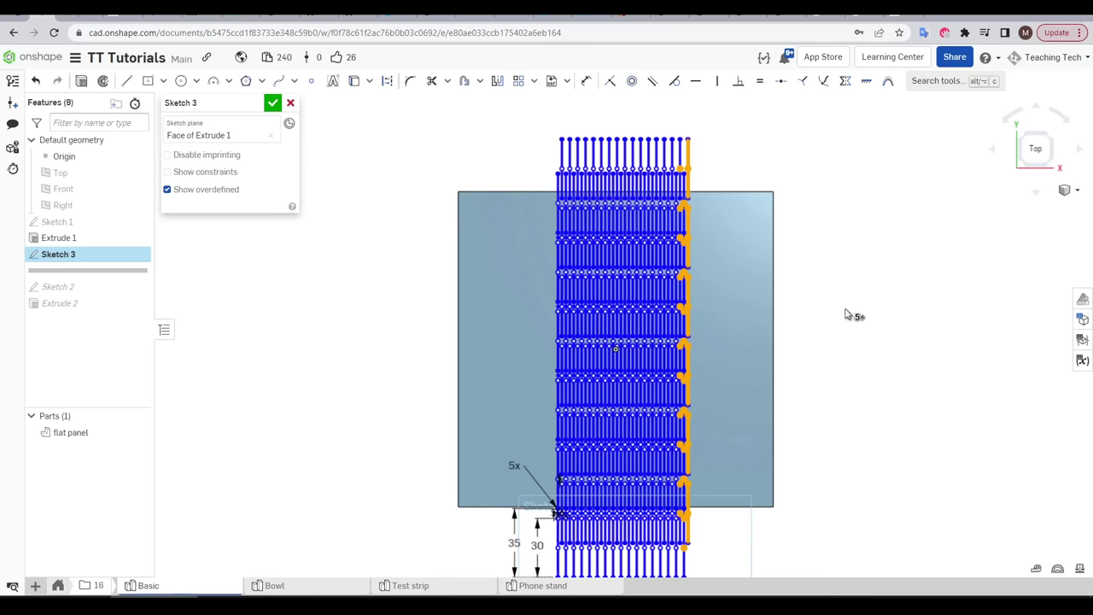
click(846, 314)
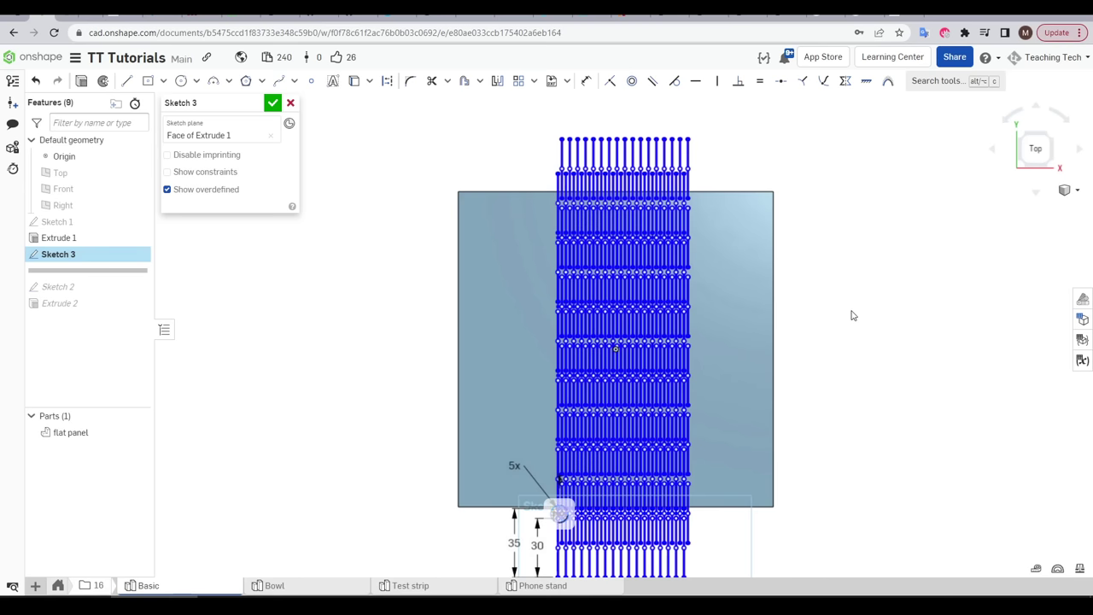
scroll(580, 145, up, 5)
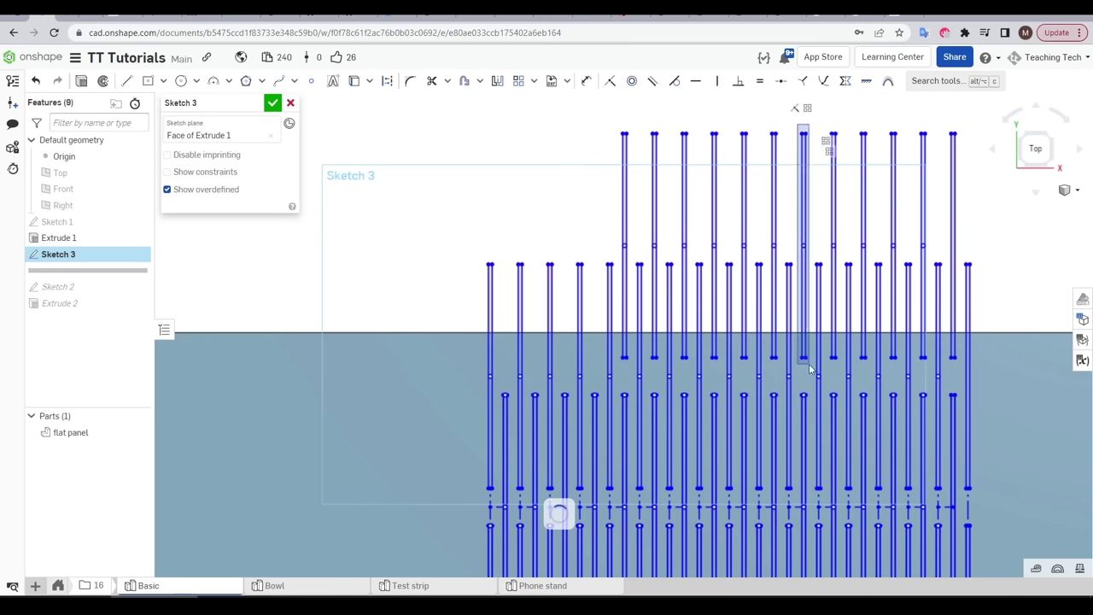
click(834, 145)
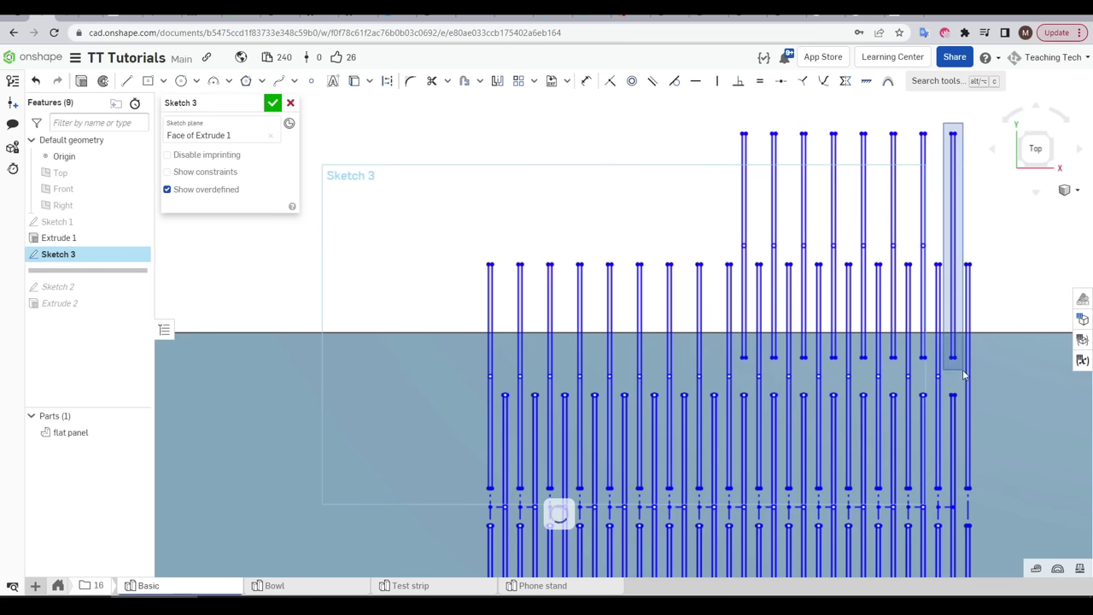
key(f)
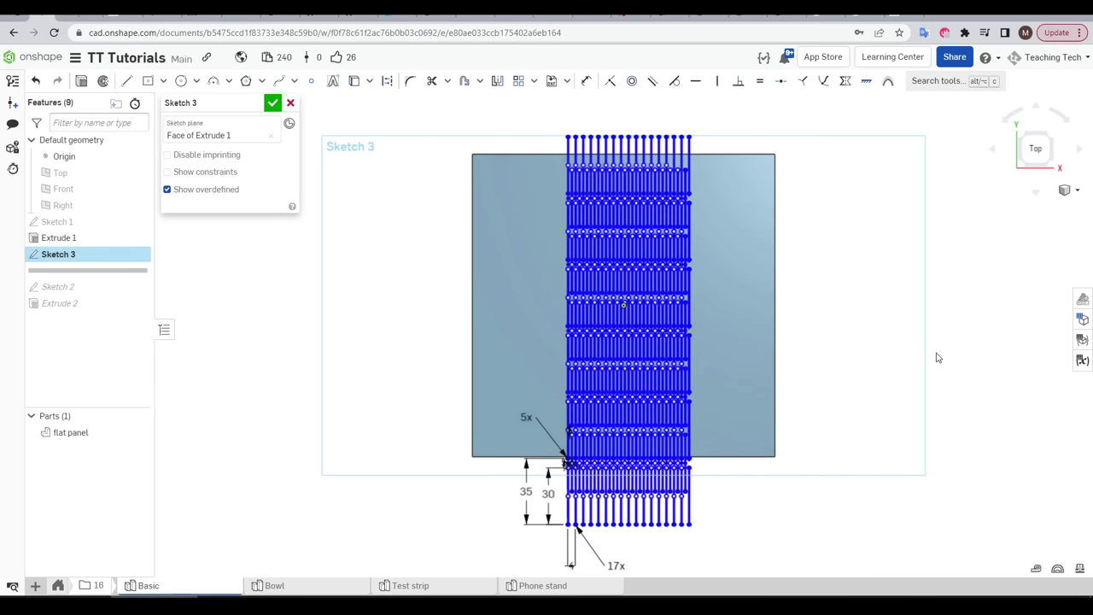
scroll(744, 381, up, 5)
Draw construction lines from the slot grid's corners to the panel's corners
key(l)
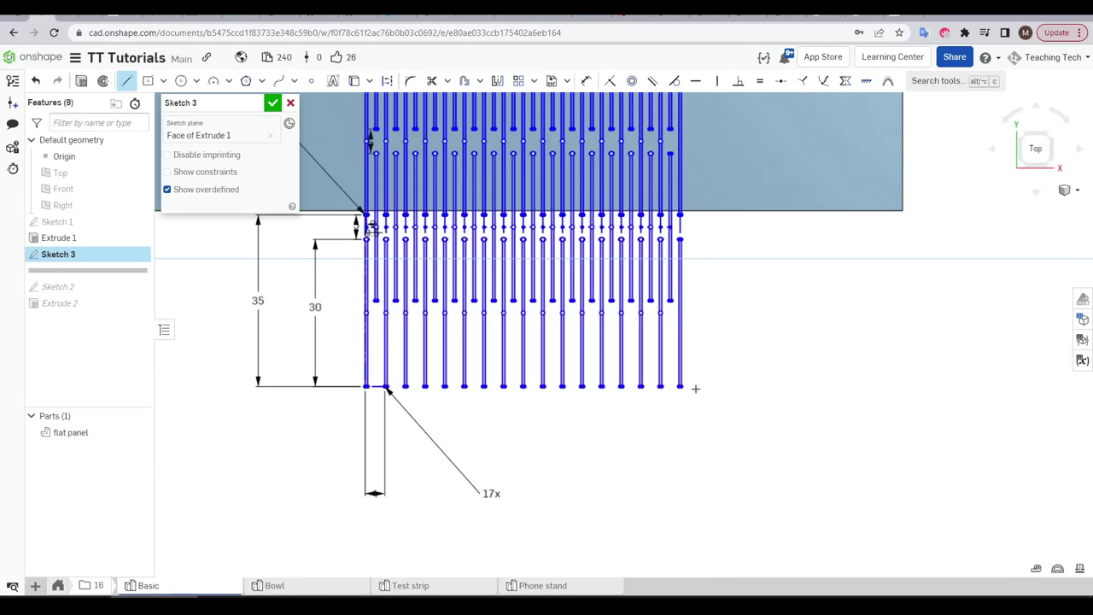
click(682, 388)
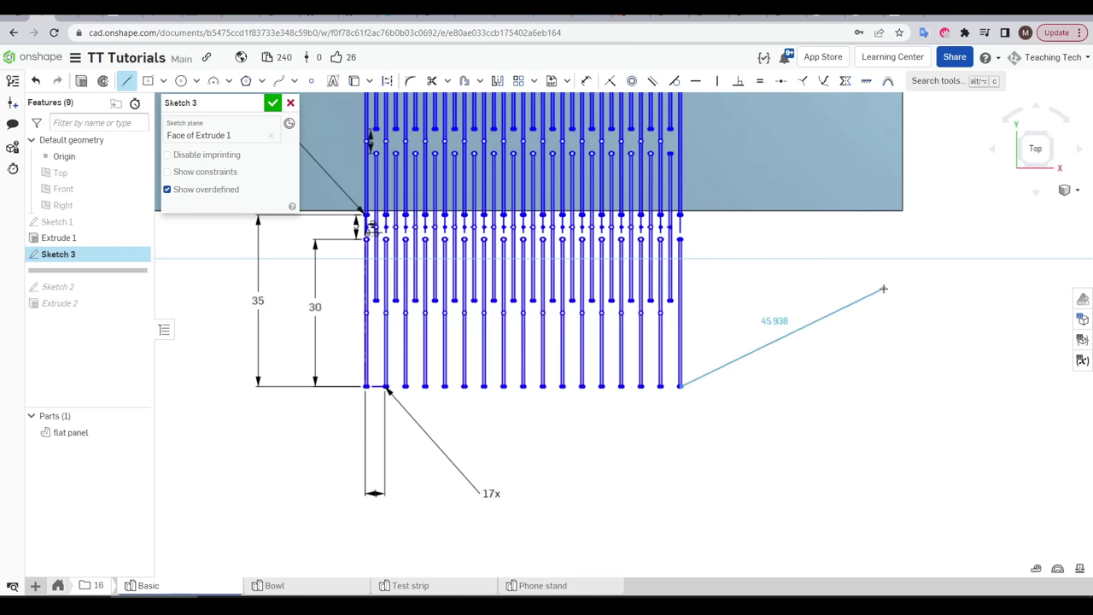
key(q)
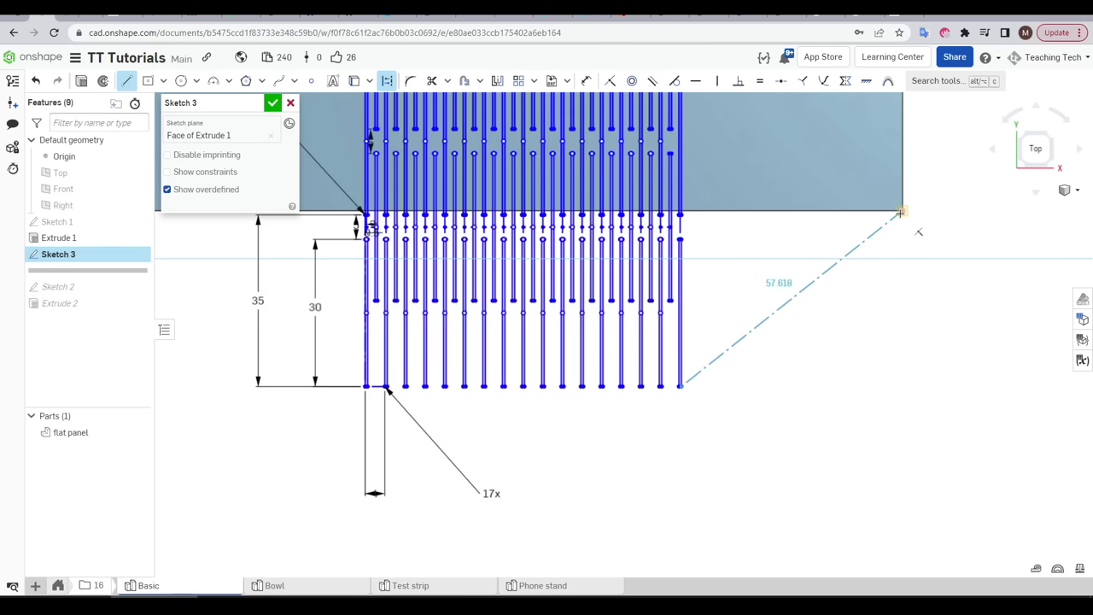
click(901, 212)
middle_drag(901, 212, 1092, 195)
click(584, 371)
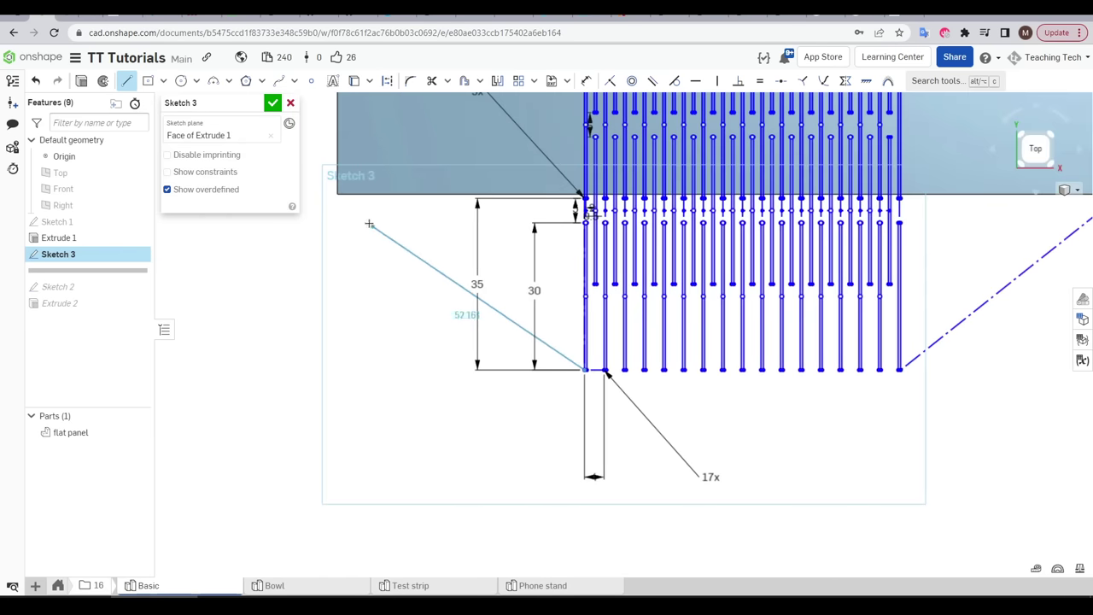
click(338, 195)
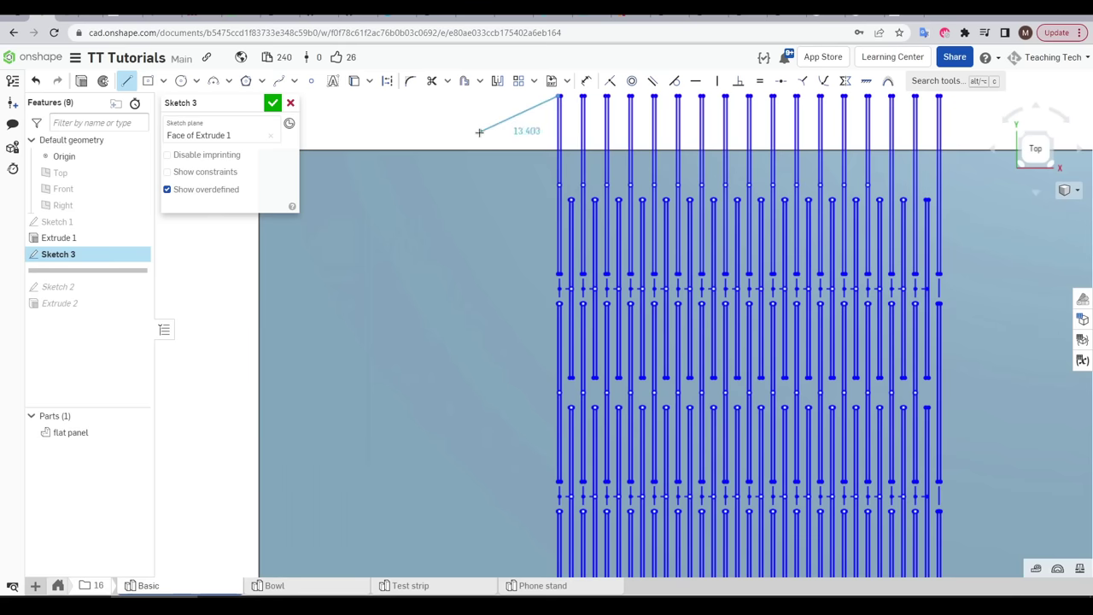
scroll(476, 128, down, 3)
click(429, 197)
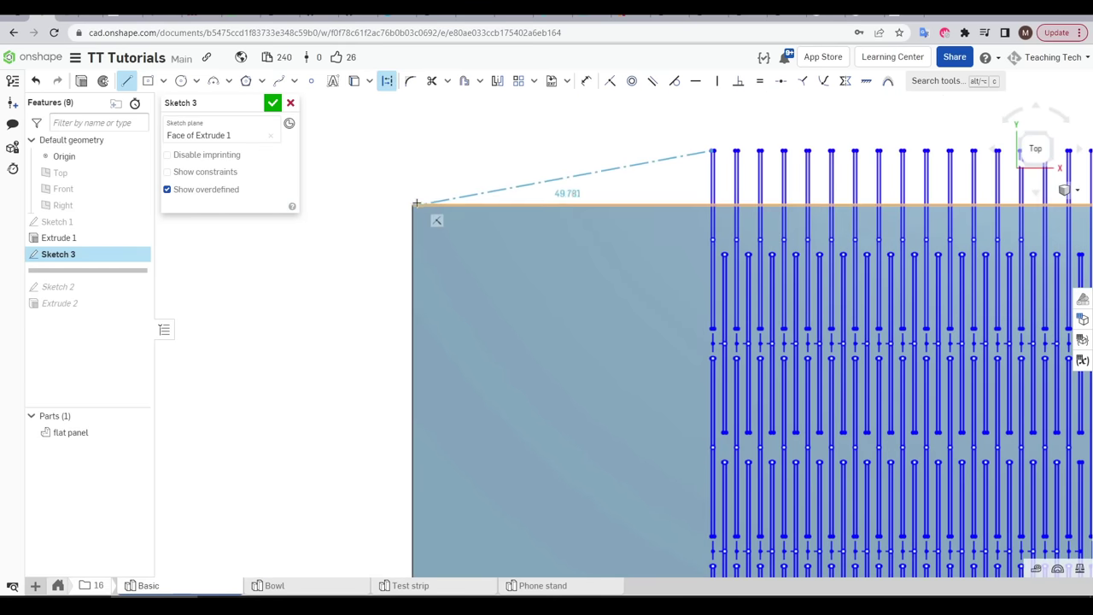
scroll(429, 195, down, 5)
key(Escape)
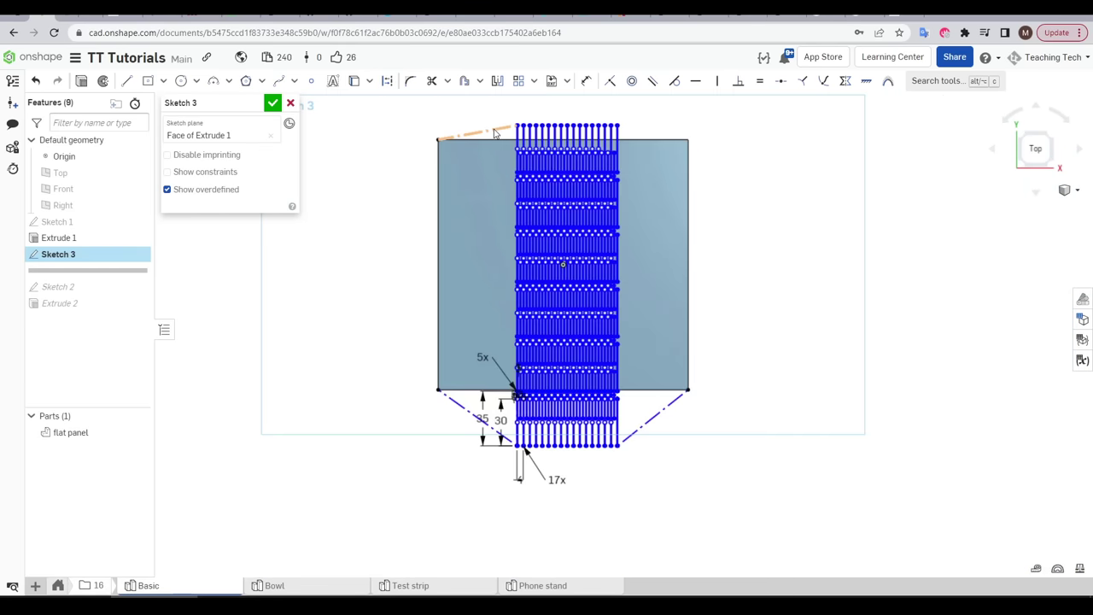
Constrain the corner construction lines to equal length, fully defining Sketch 3
key(d)
click(494, 130)
click(478, 419)
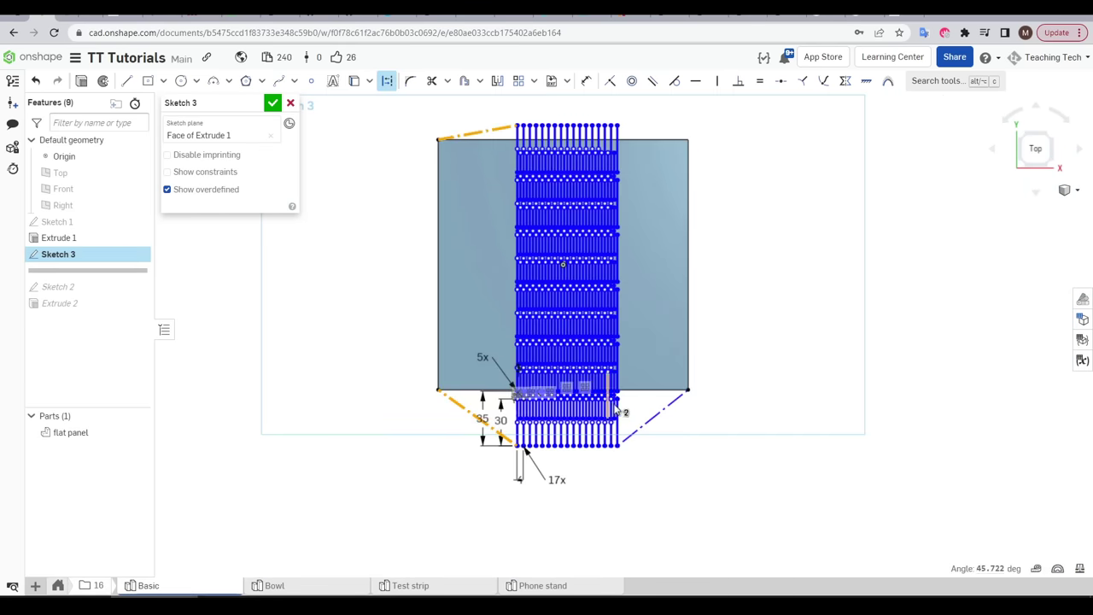
click(658, 418)
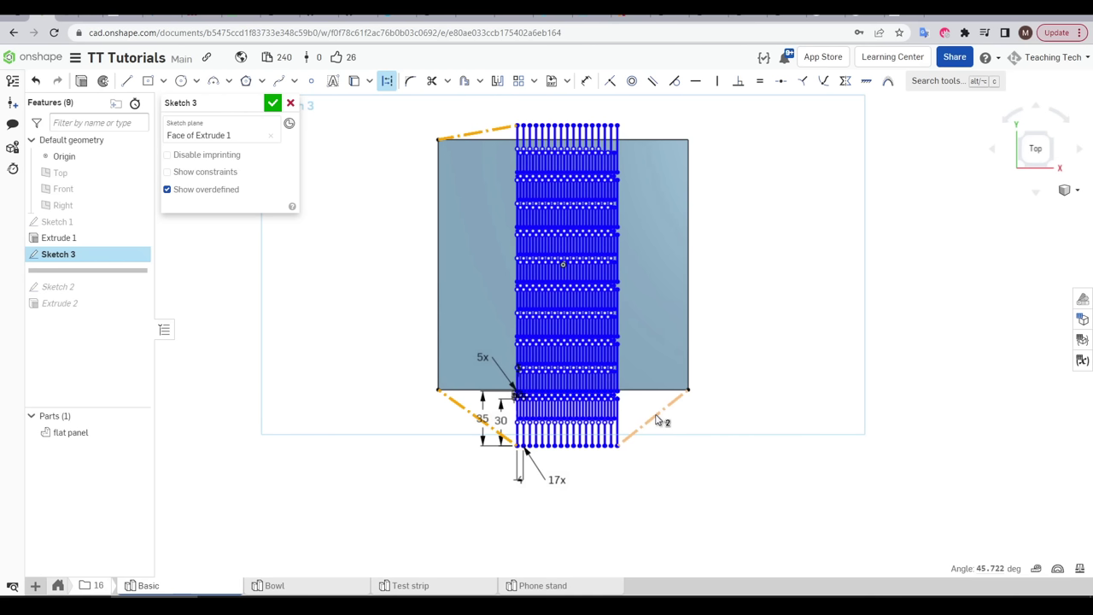
click(764, 89)
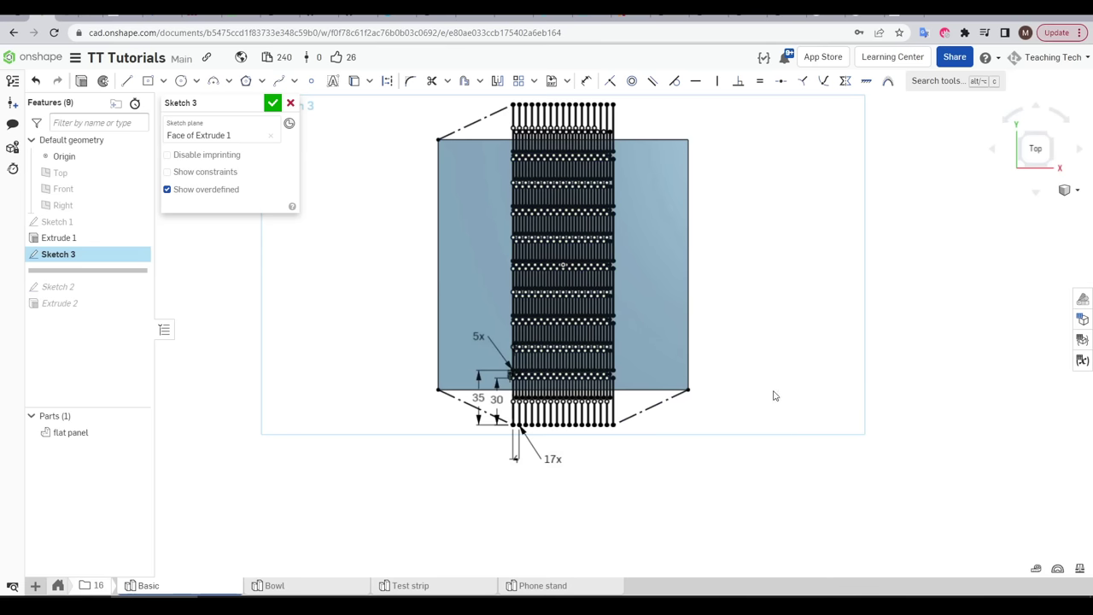
scroll(700, 384, up, 3)
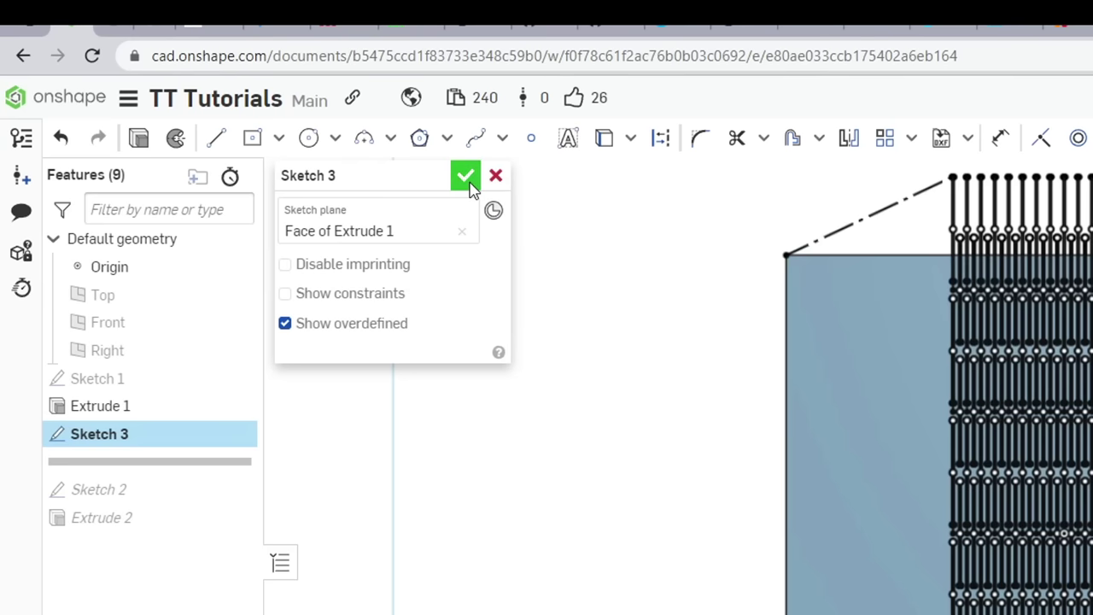
Cut the slot sketch through all of the flat panel with a removing extrude, then view it isometrically
click(272, 103)
click(236, 154)
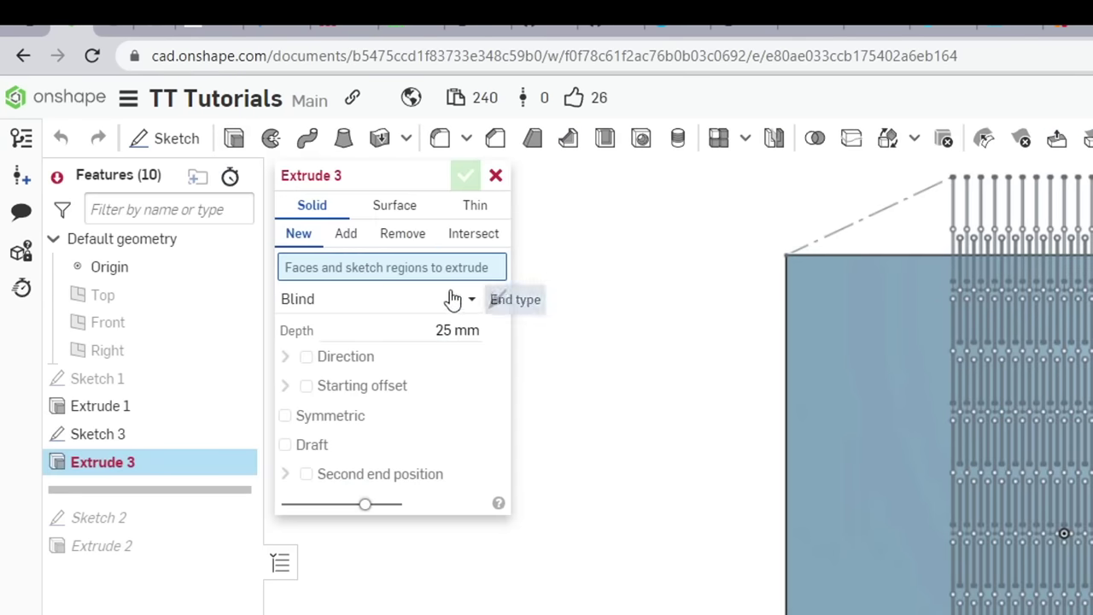
click(411, 238)
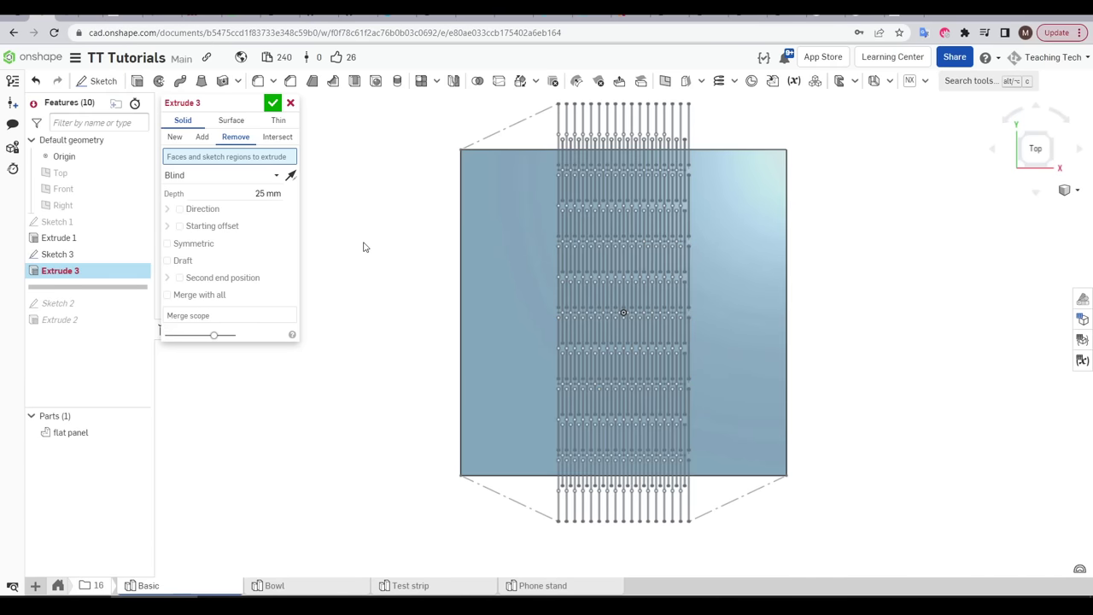
click(91, 255)
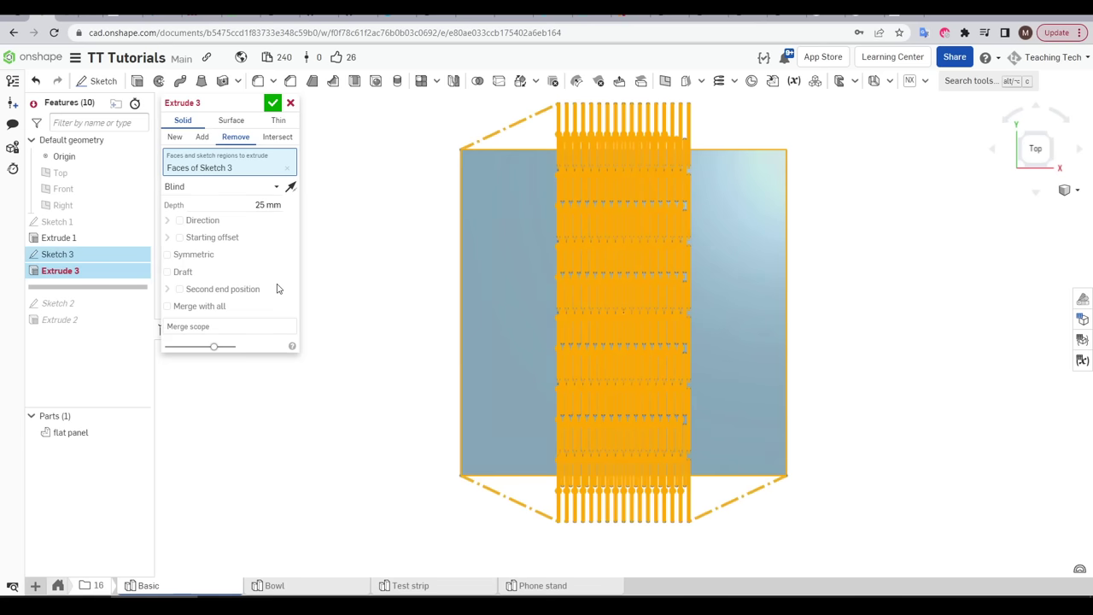
click(248, 185)
click(225, 288)
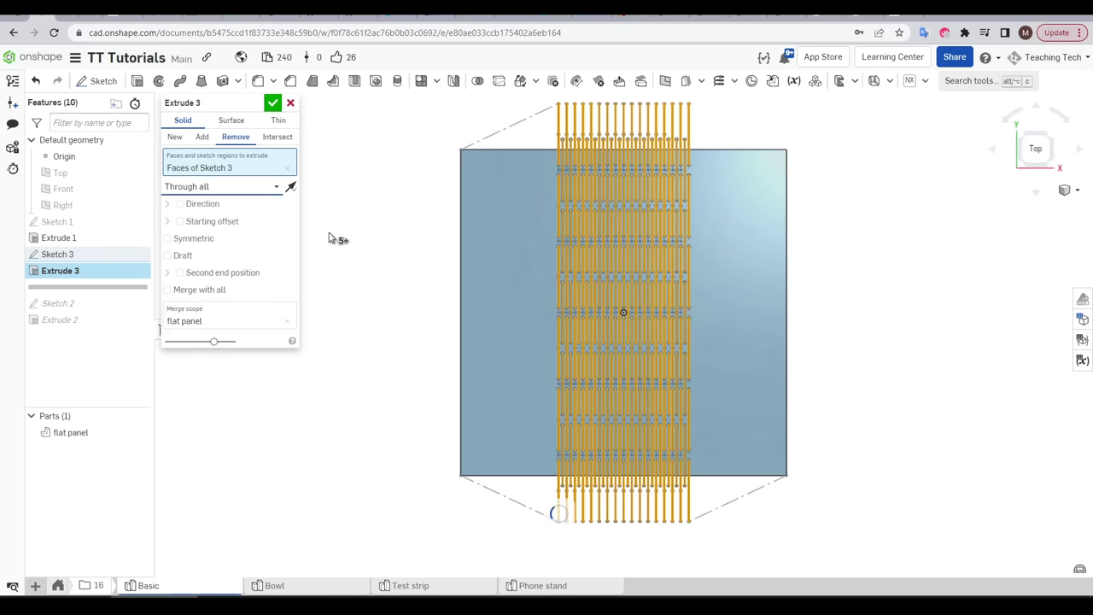
click(273, 104)
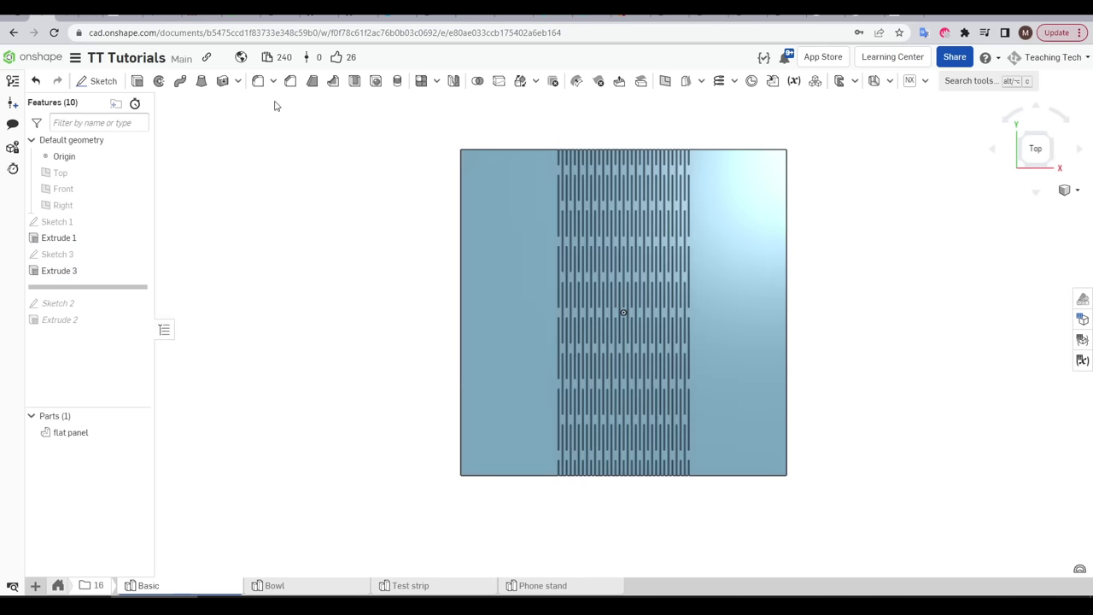
key(shift+7)
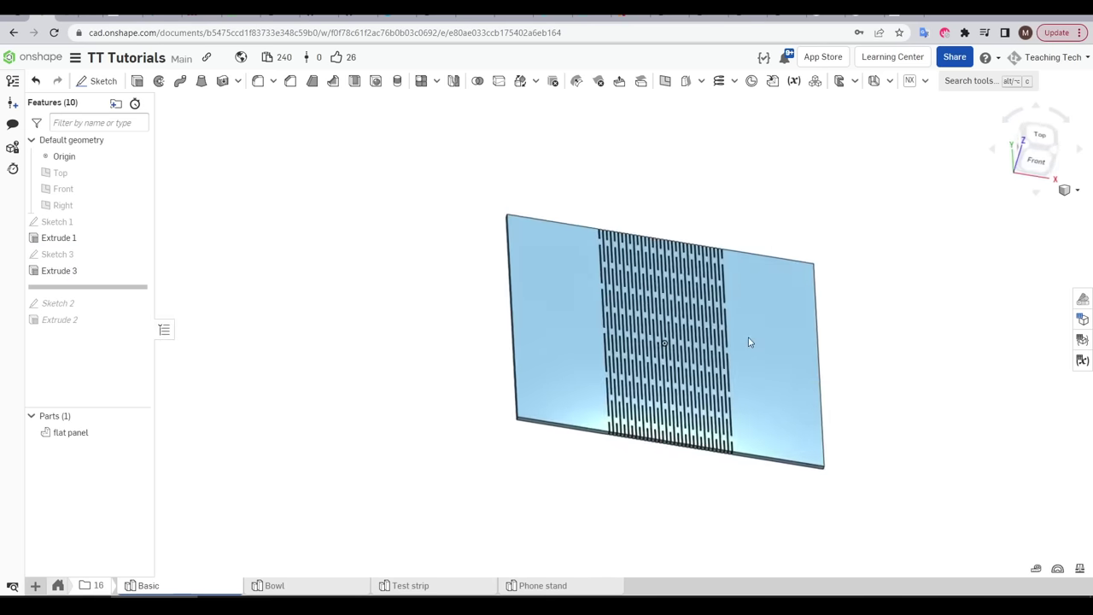
scroll(722, 396, up, 5)
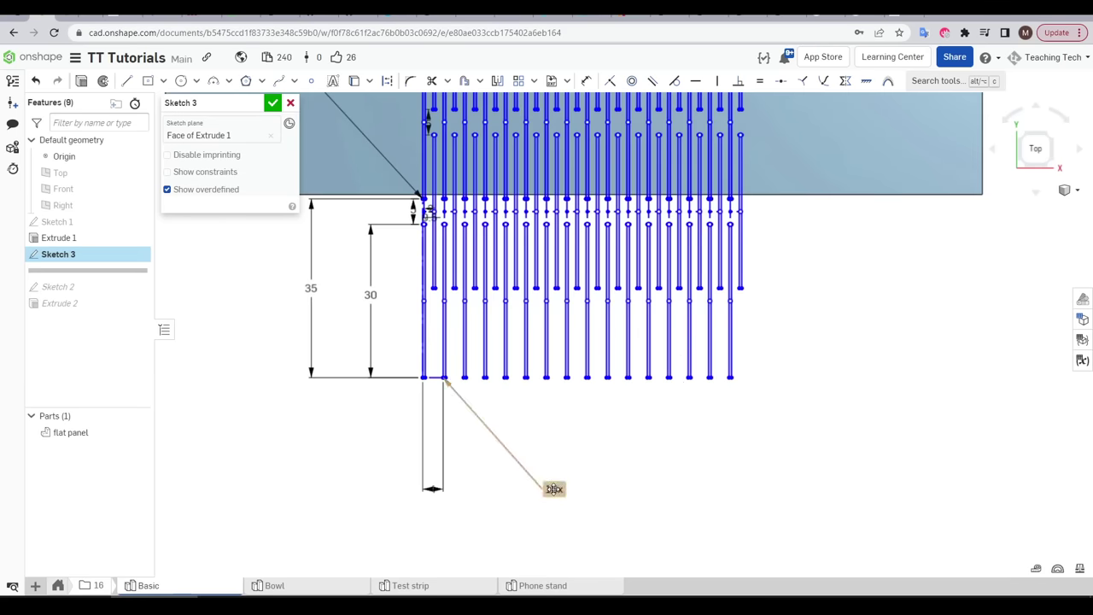
Change the 16x slot pattern count to 1, then select Sketch 3's slots as the faces to cut
double_click(554, 488)
text(1)
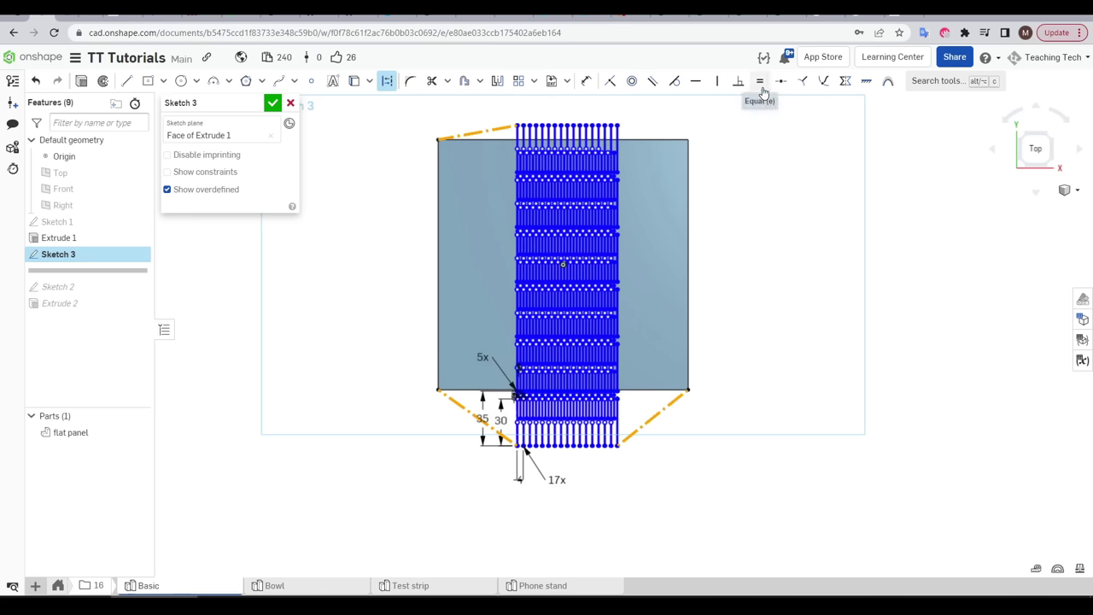
click(761, 83)
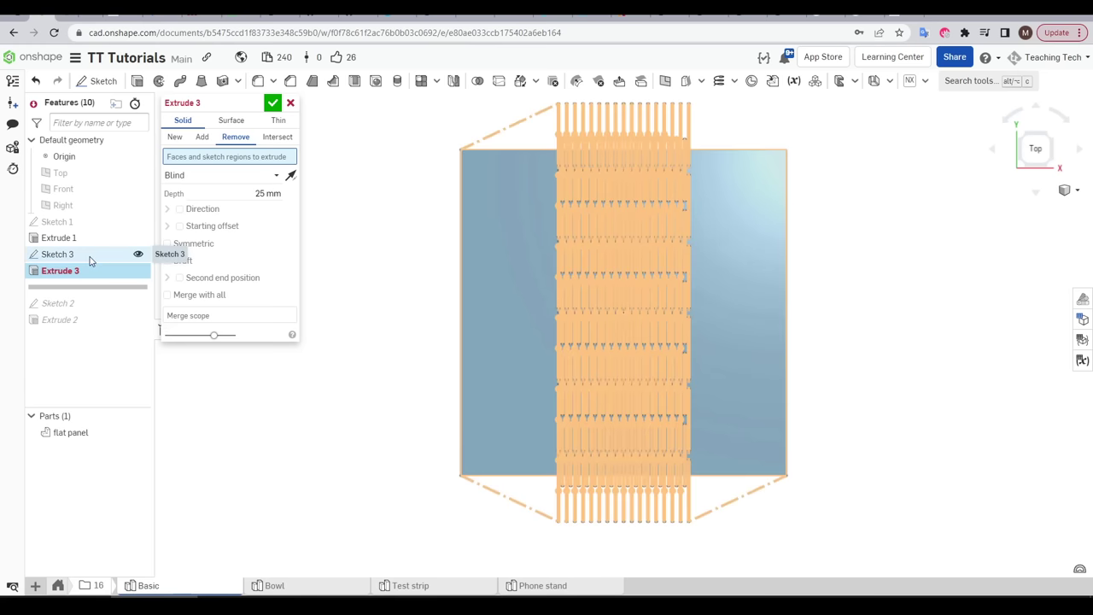
click(91, 256)
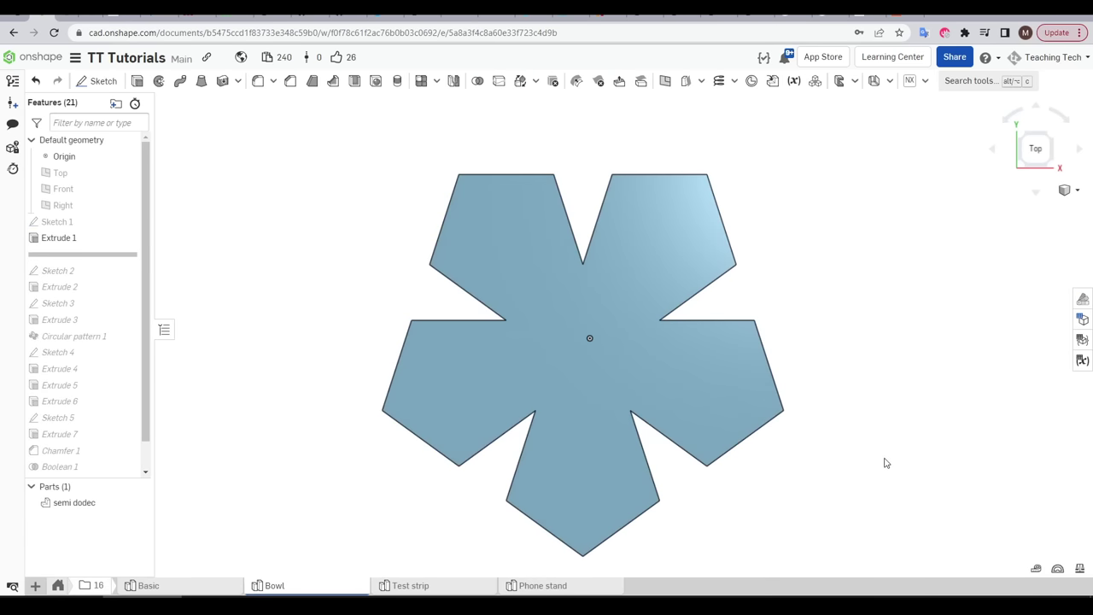
Keep Circular pattern 1 set to the Feature pattern type for the Bowl's slot cuts
right_drag(886, 458, 875, 402)
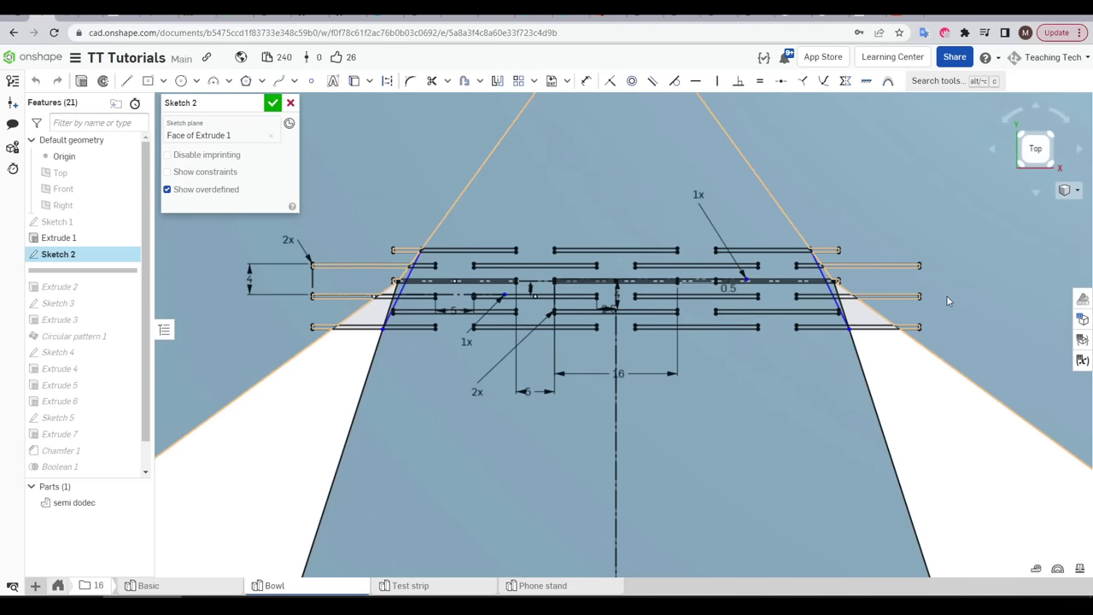
scroll(382, 272, up, 5)
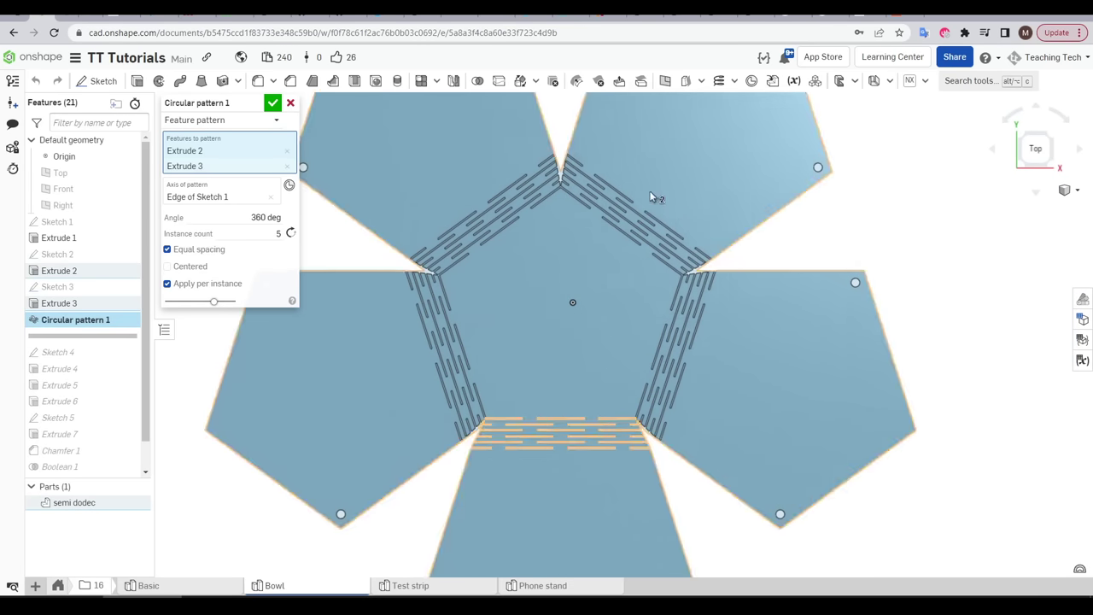
click(213, 119)
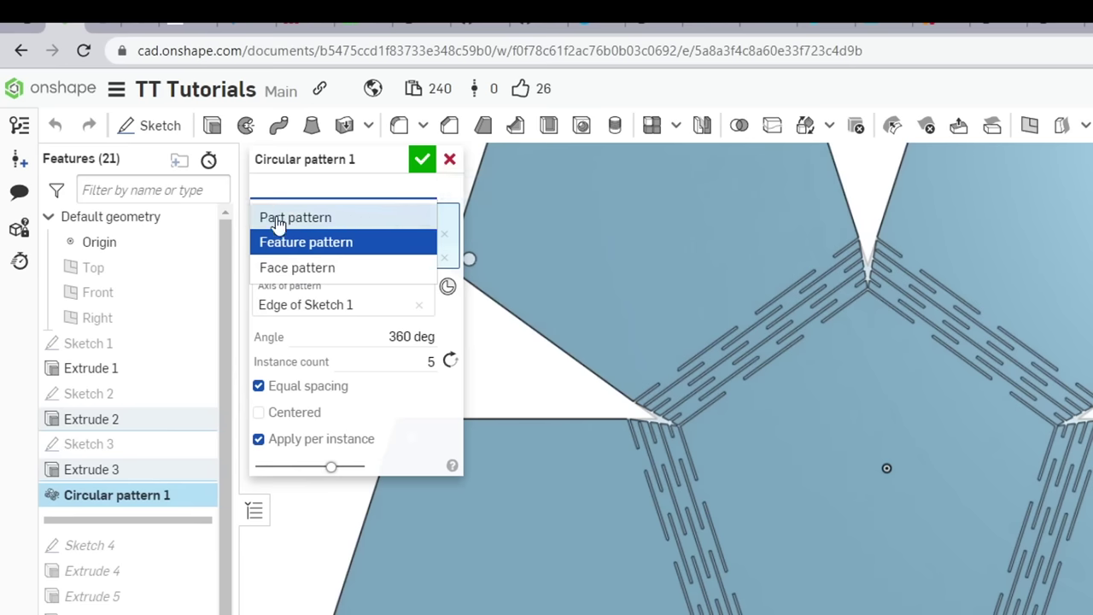
click(363, 246)
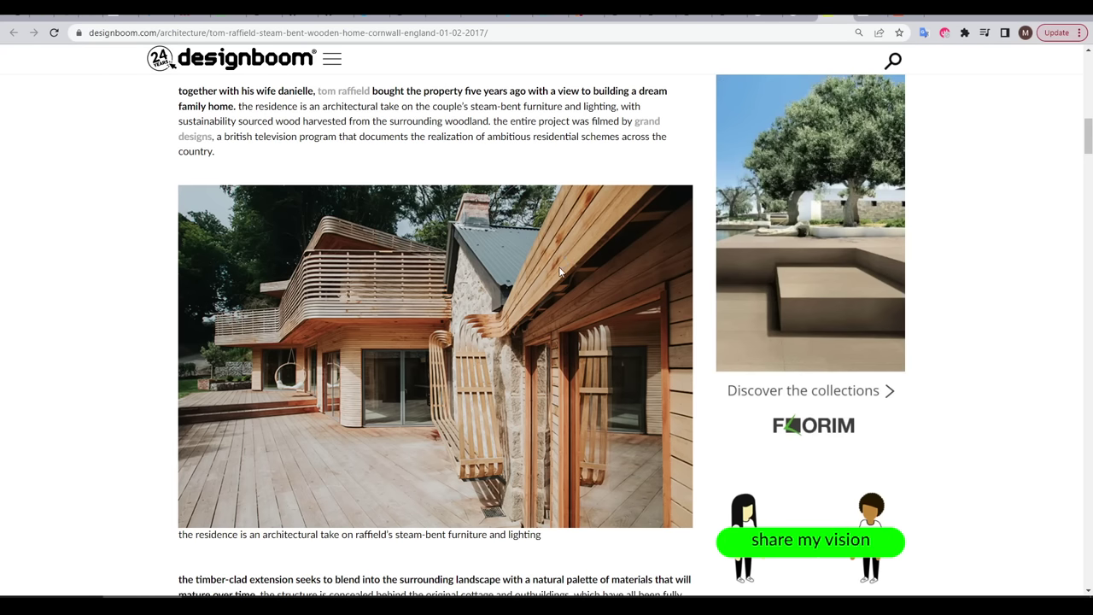
Scroll down the designboom article through the steam-bent timber photos
scroll(466, 374, down, 6)
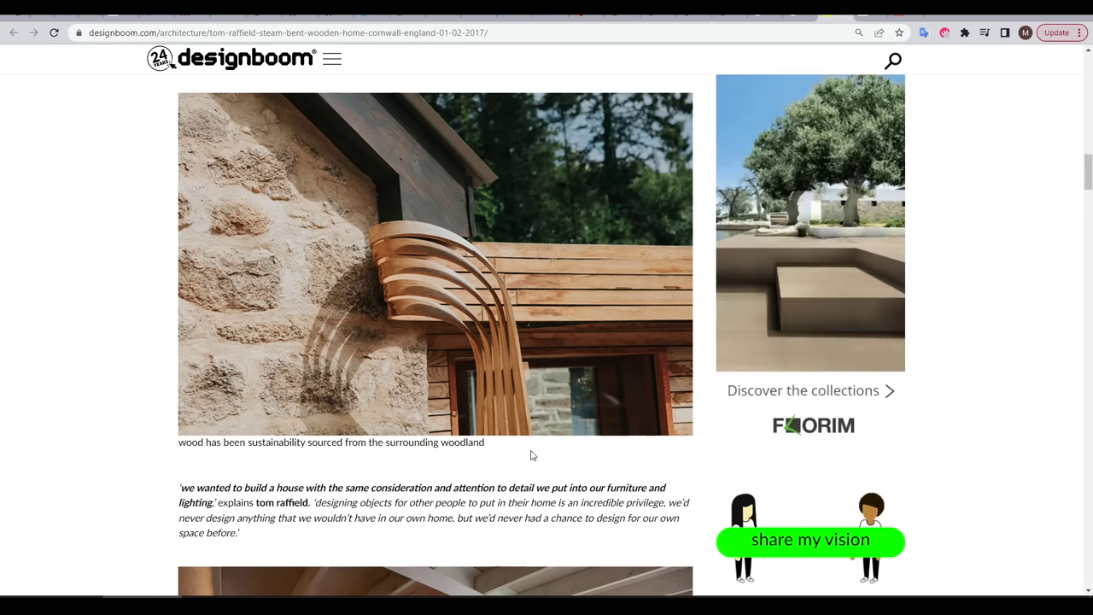
scroll(530, 451, down, 5)
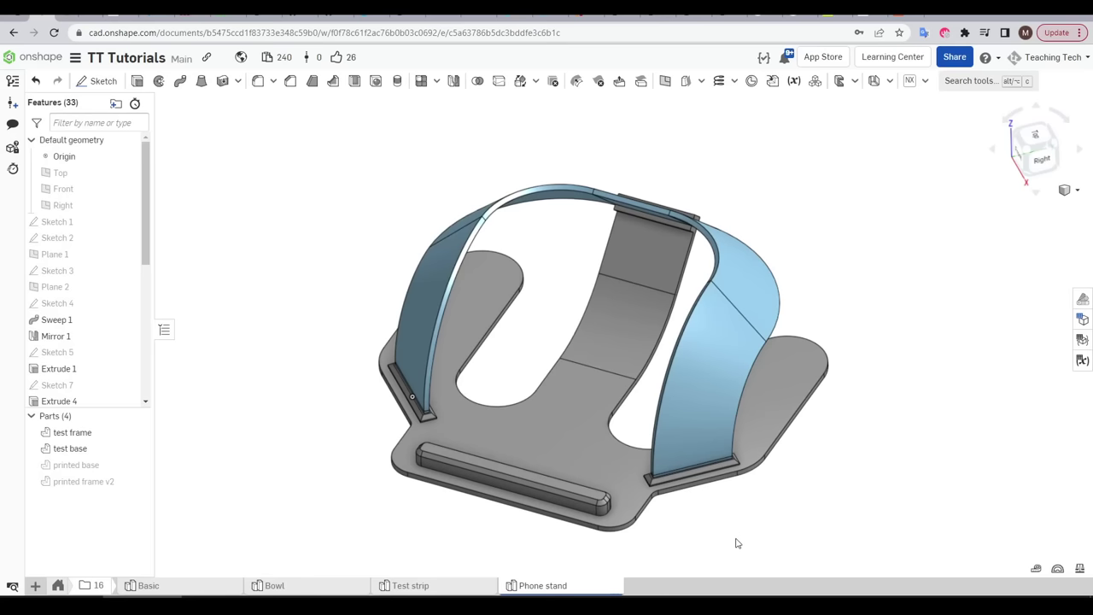
Orbit the phone stand from top, side and base angles, then select its R40 arc
right_drag(738, 544, 598, 444)
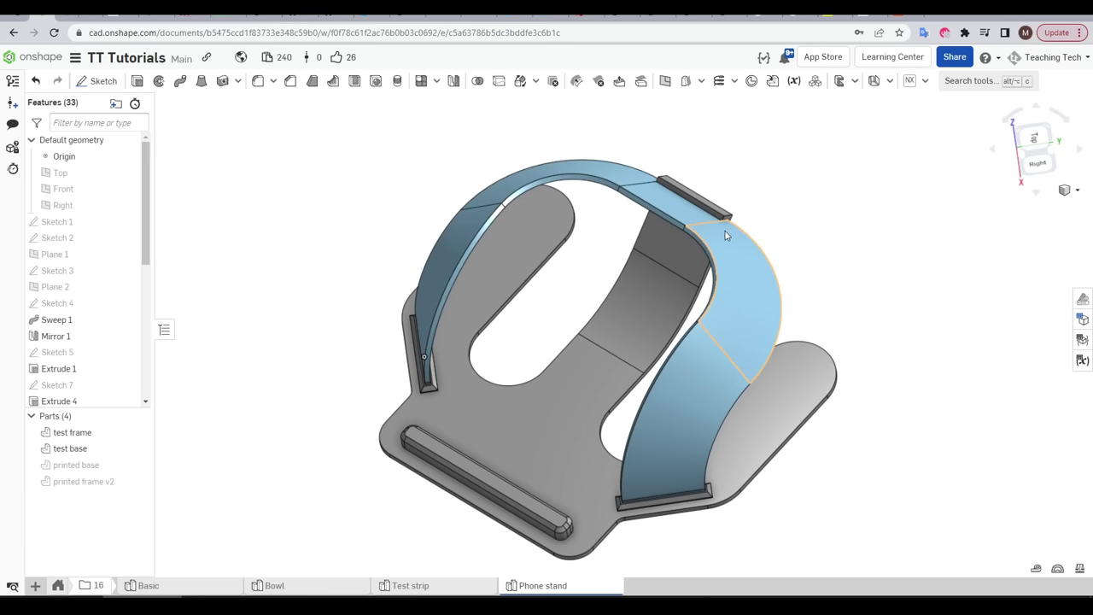
right_drag(726, 232, 535, 494)
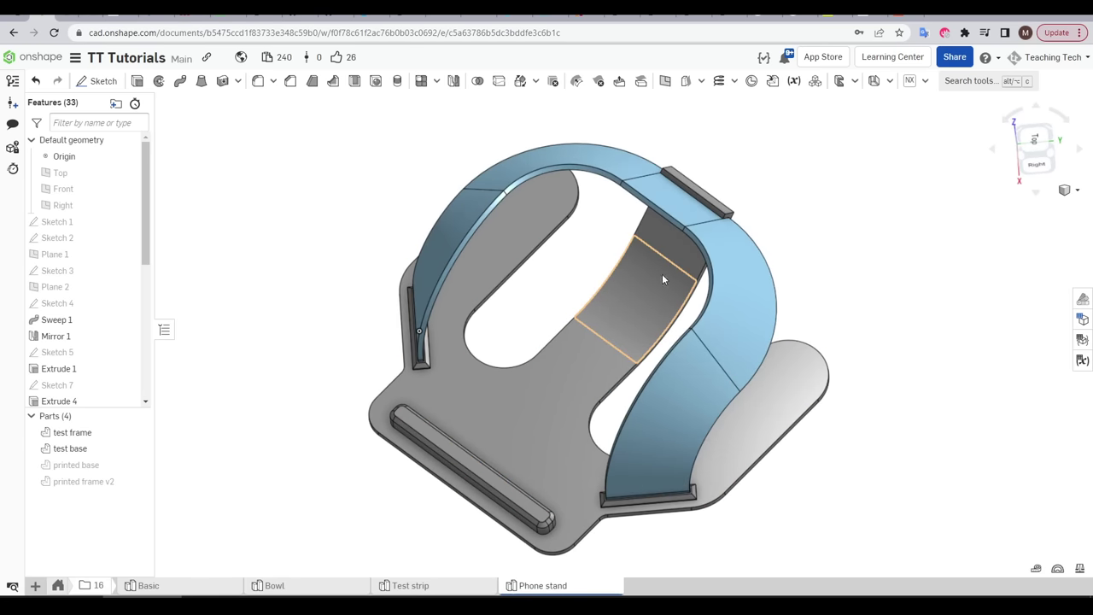
right_drag(666, 344, 598, 451)
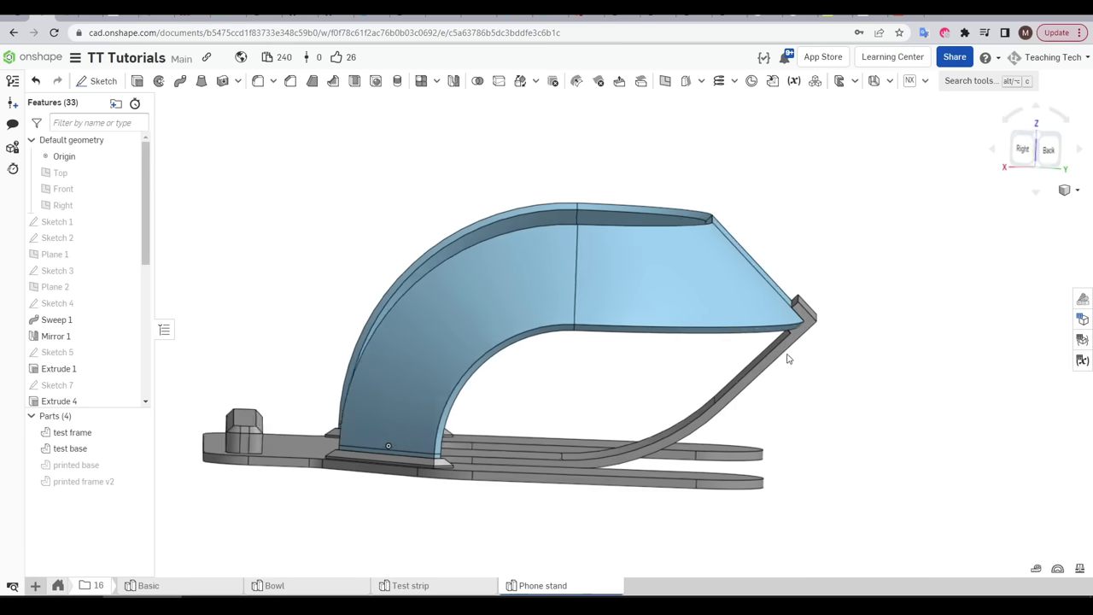
right_drag(789, 359, 502, 231)
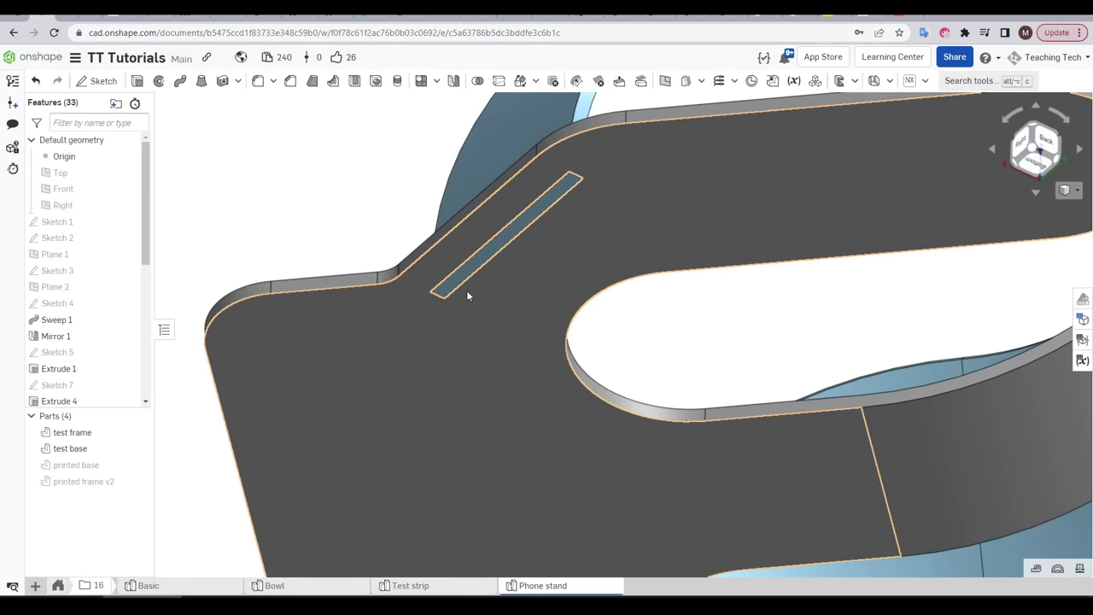
right_drag(466, 290, 412, 261)
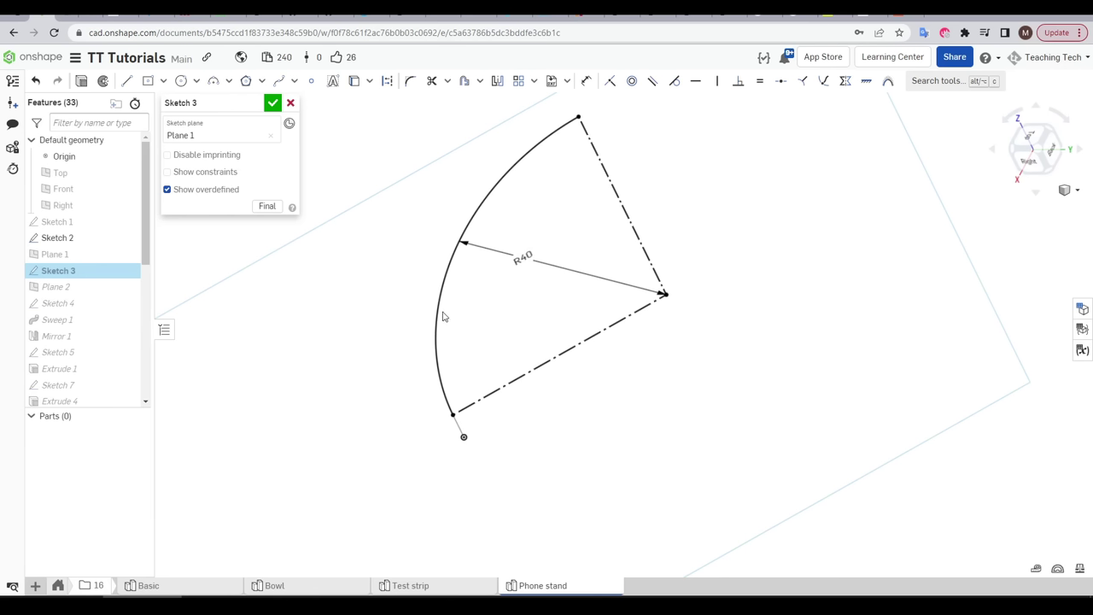
click(441, 317)
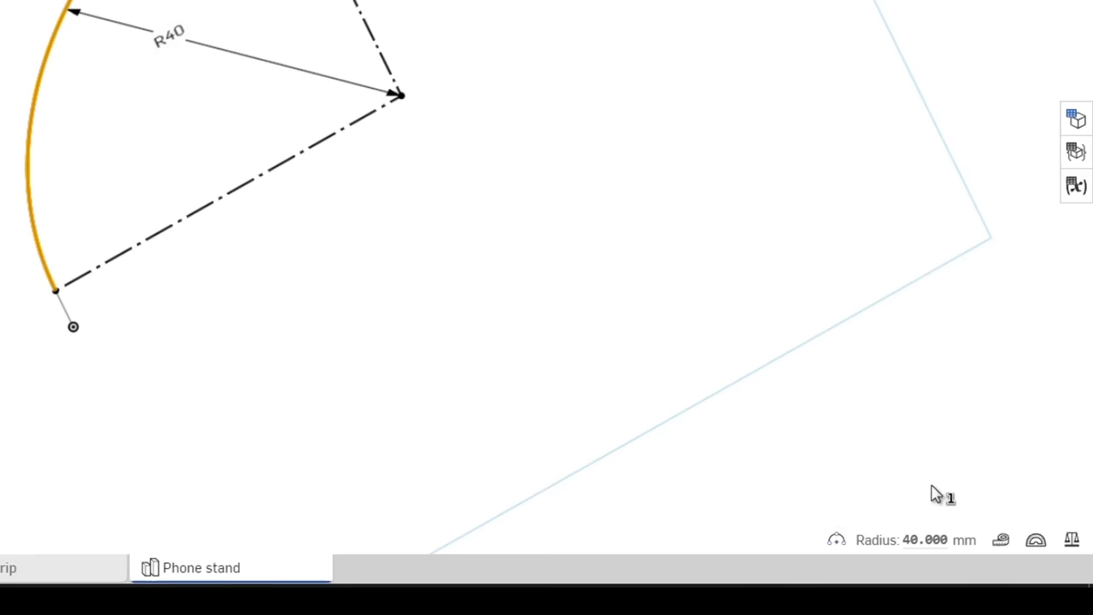
Show the arc's measurement details and select the base sketch's 63 dimension
click(1000, 539)
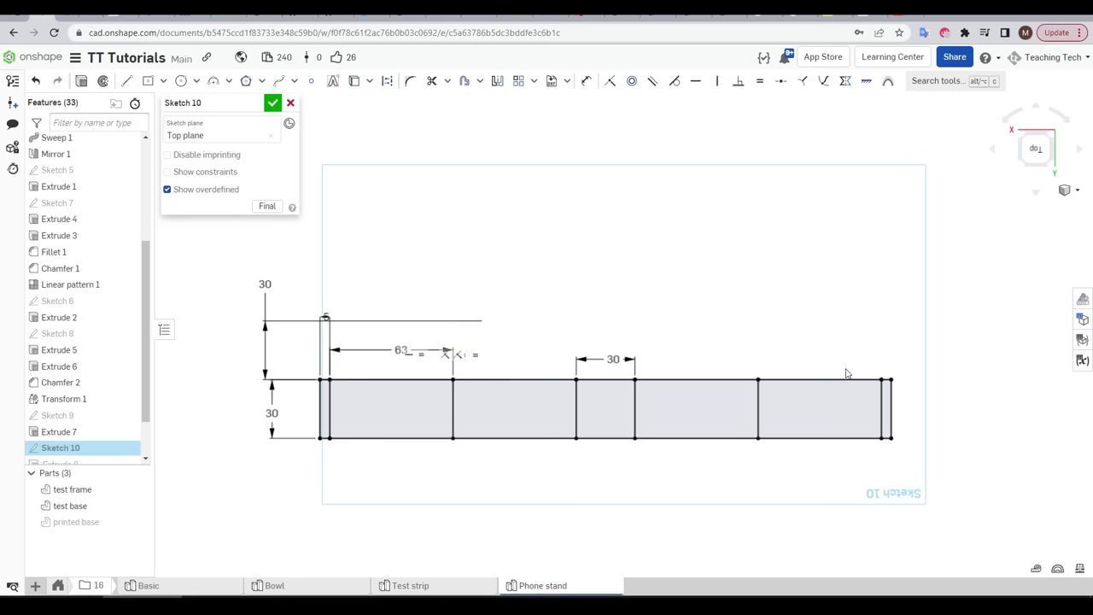
click(400, 350)
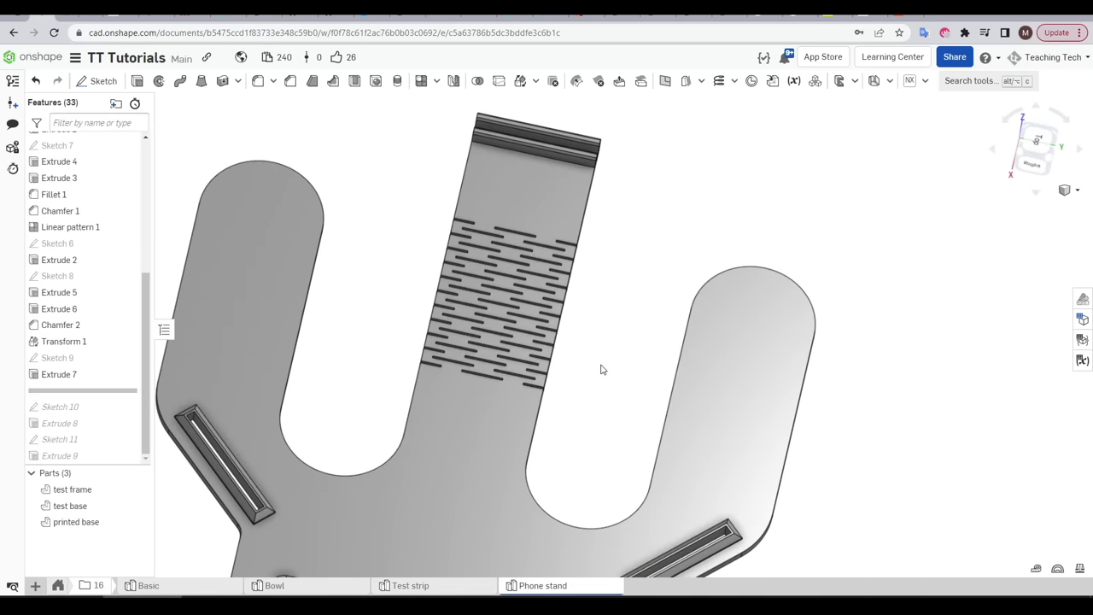
Show the whole phone stand in an isometric view
key(shift+7)
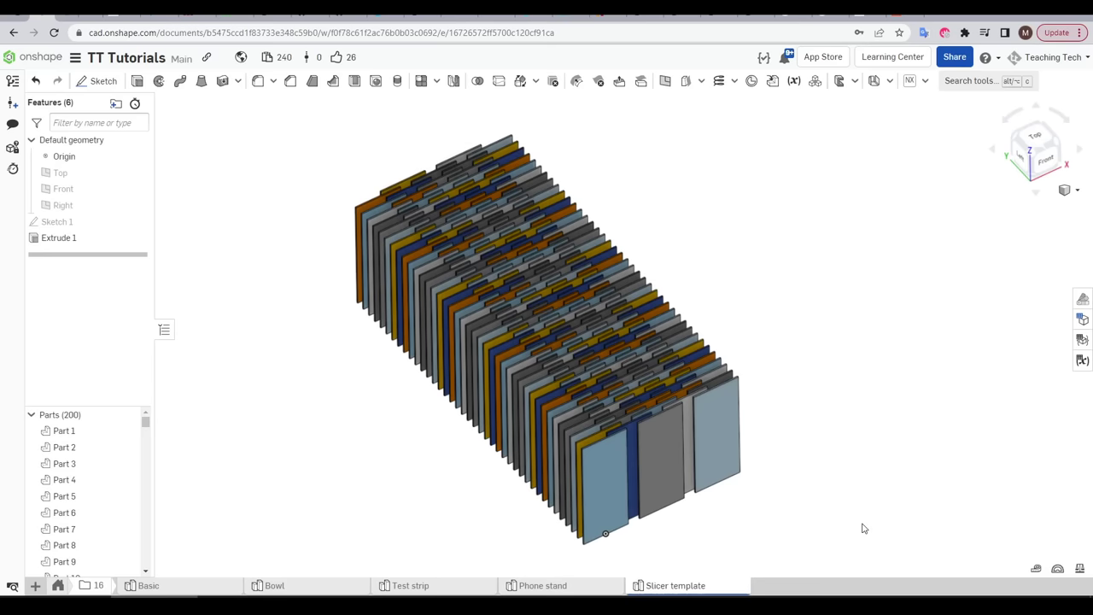
Orbit the 200-plate stack to a near-top view
right_drag(863, 529, 814, 405)
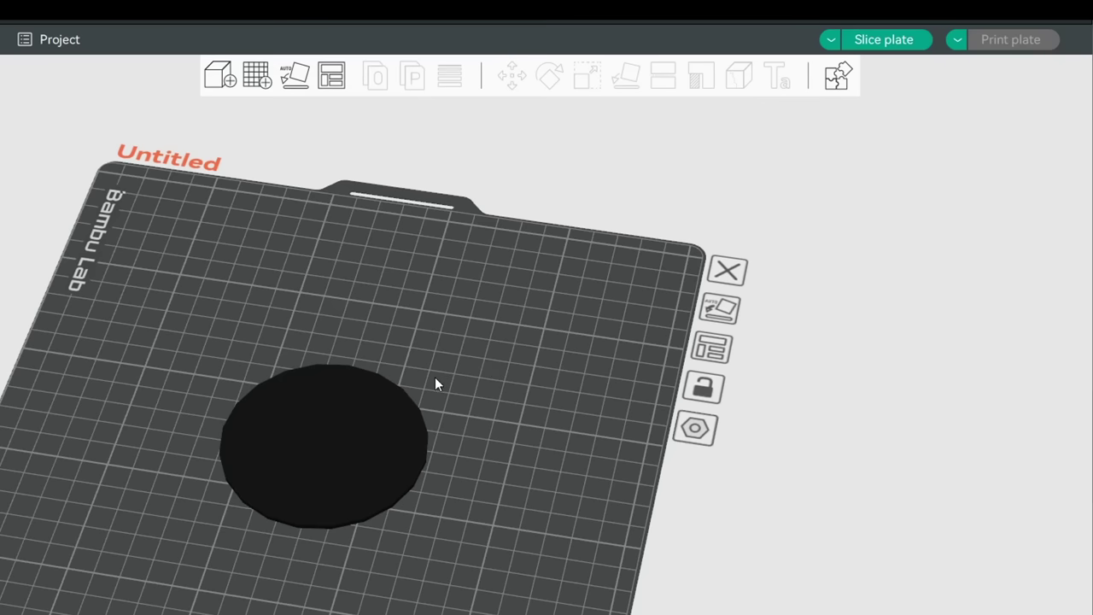
Add the slot template as a negative part over the disc, slice it, then view Sketch 1 from the top
right_click(400, 446)
mouse_move(525, 219)
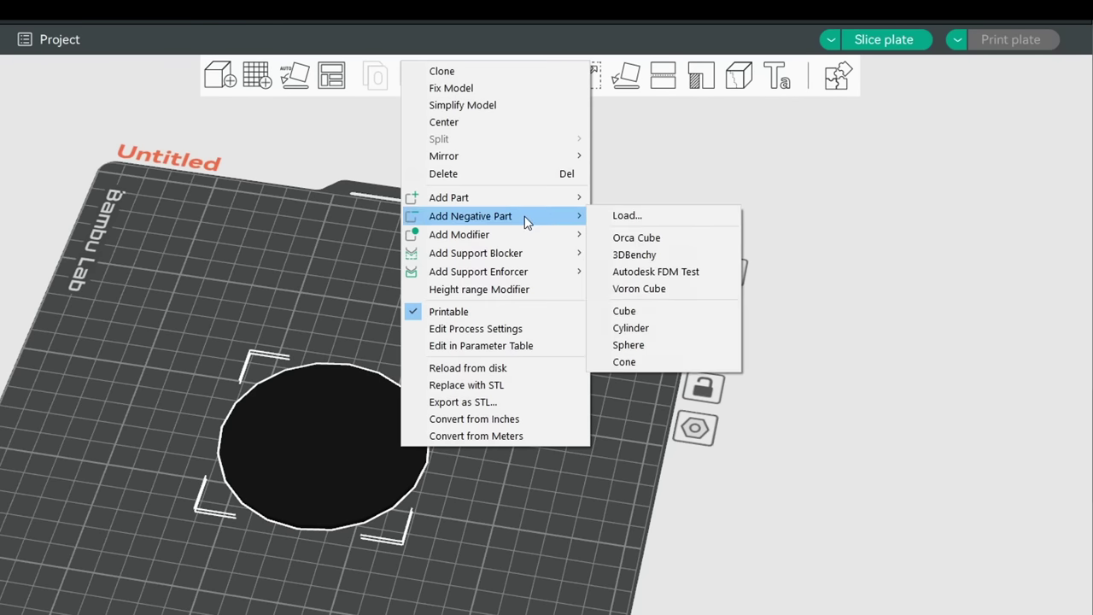
click(648, 213)
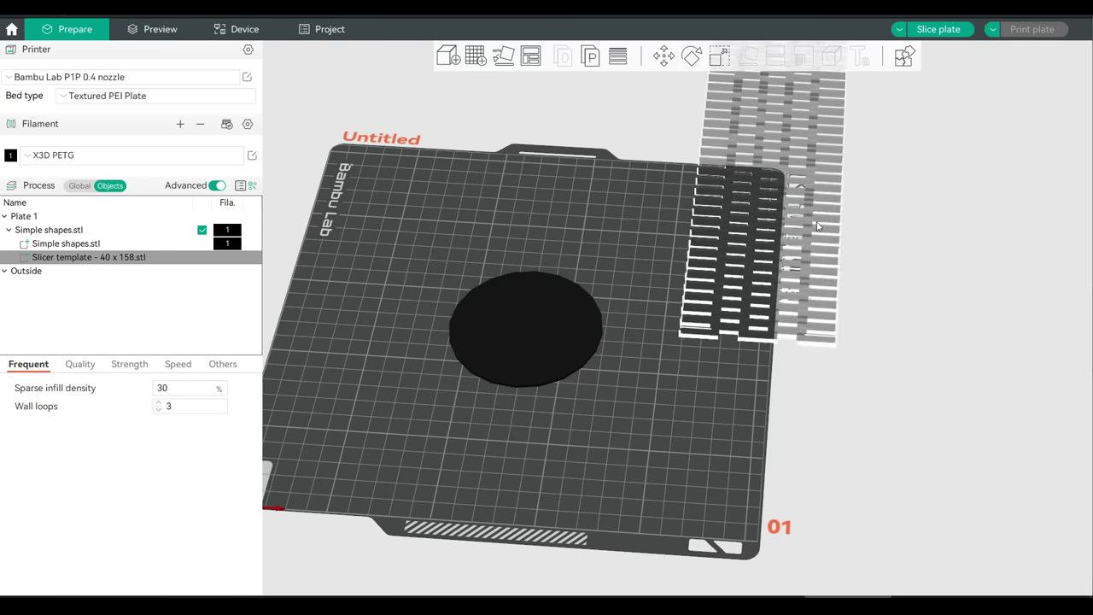
drag(818, 226, 577, 261)
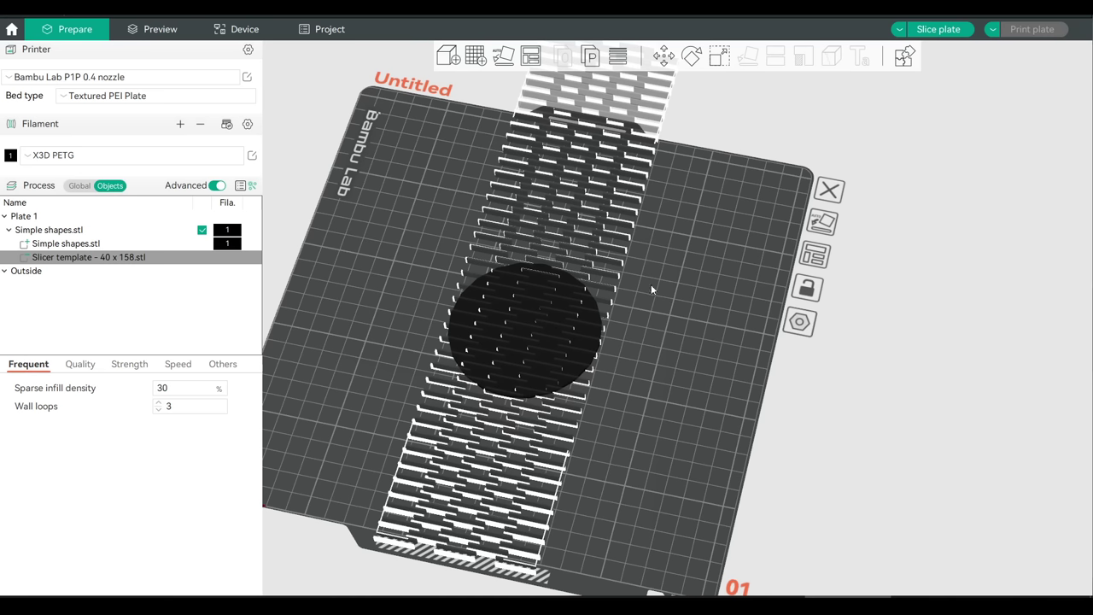
click(939, 29)
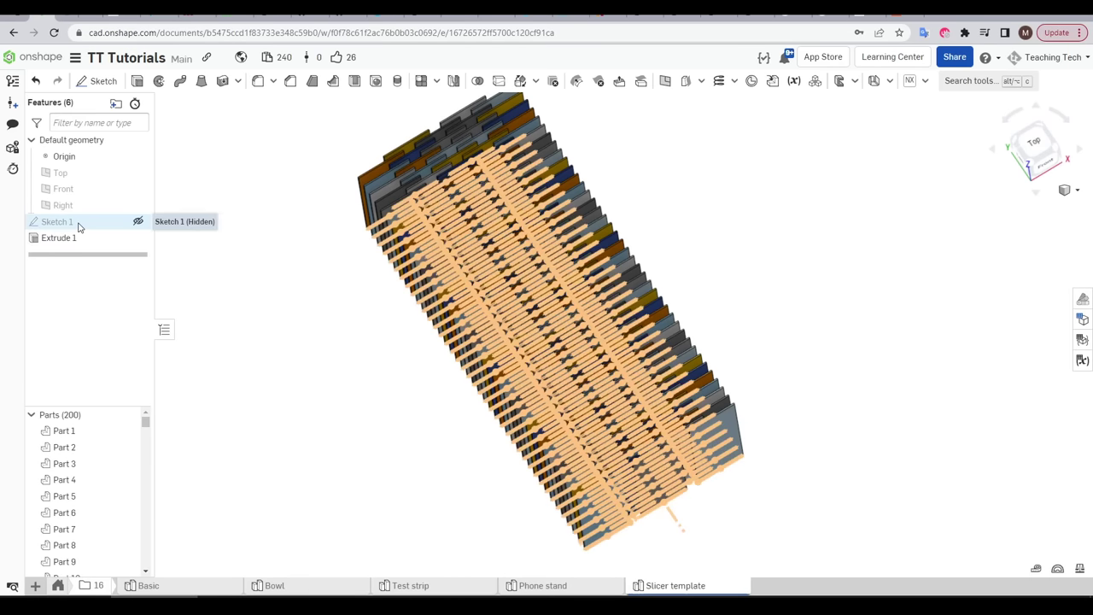
double_click(81, 223)
key(n)
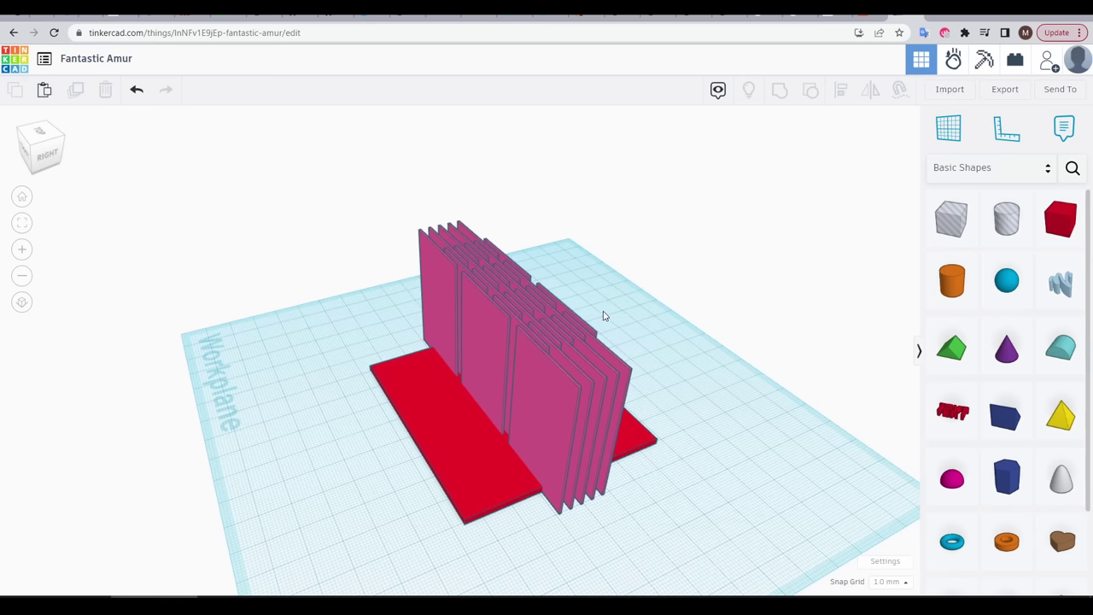
Make the pink slot template a hole and group it with the red plate
click(441, 260)
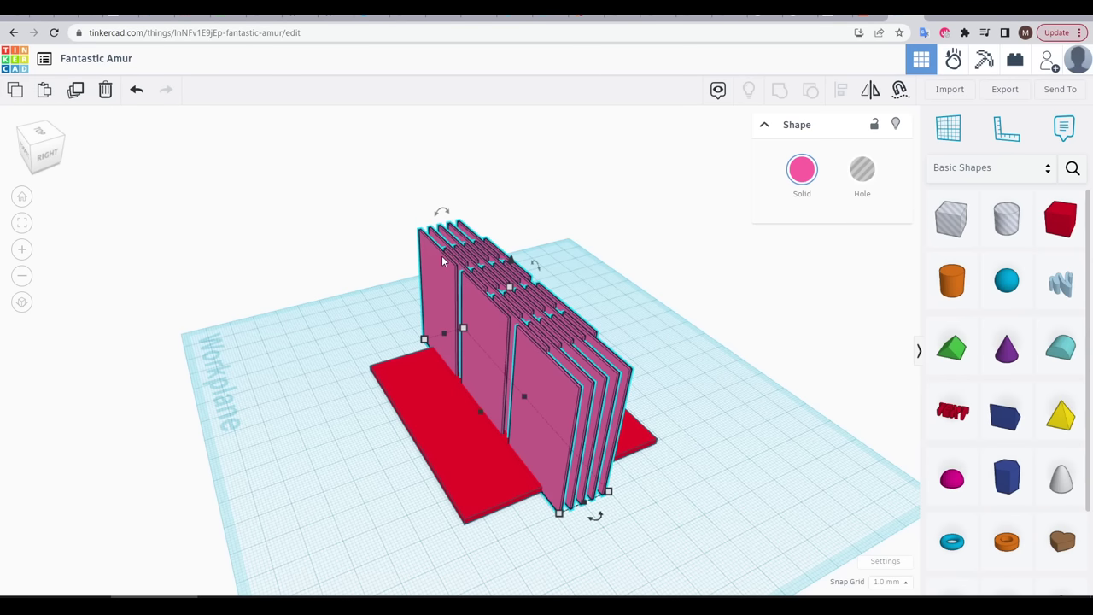
click(861, 173)
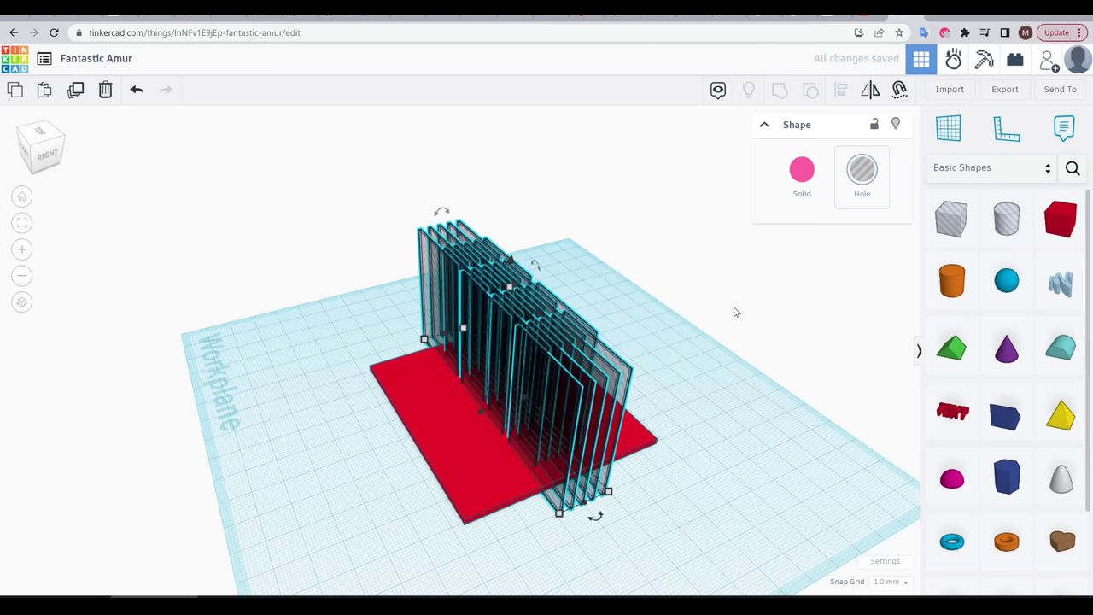
drag(368, 249, 814, 561)
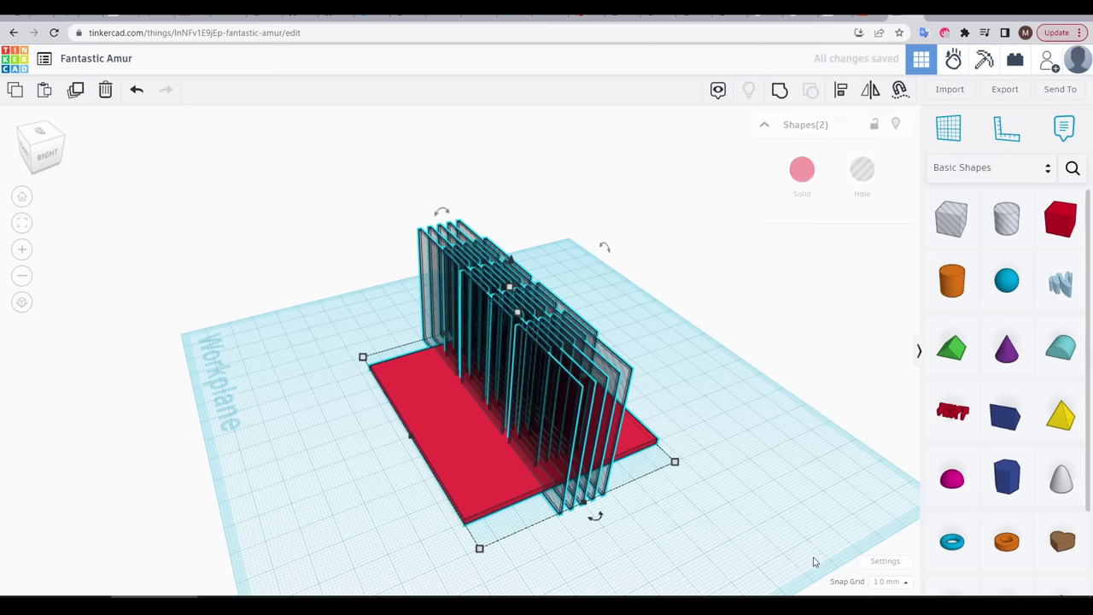
click(780, 91)
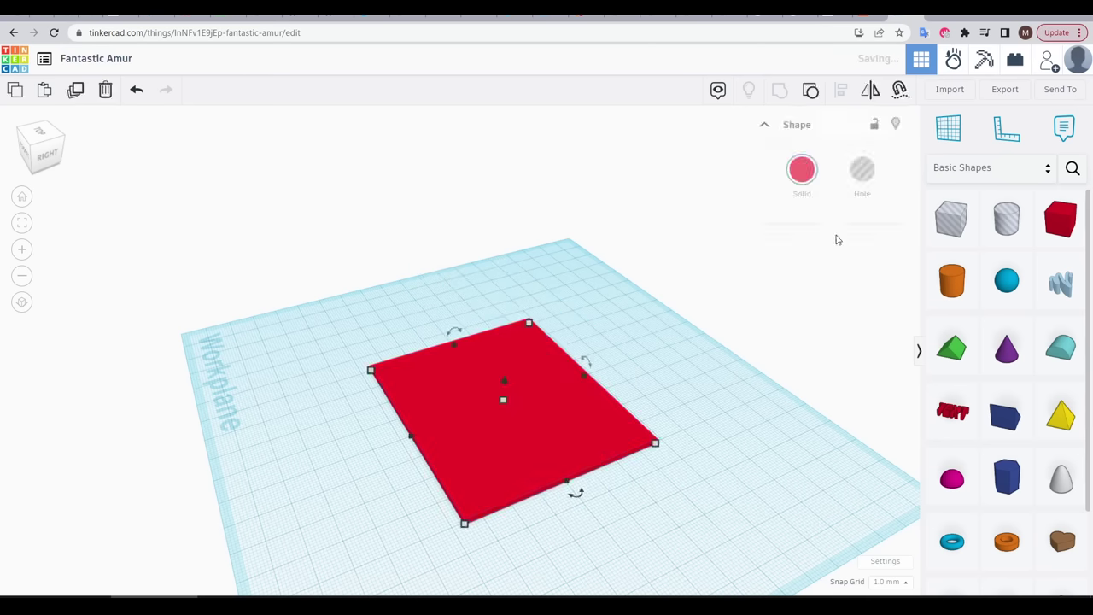